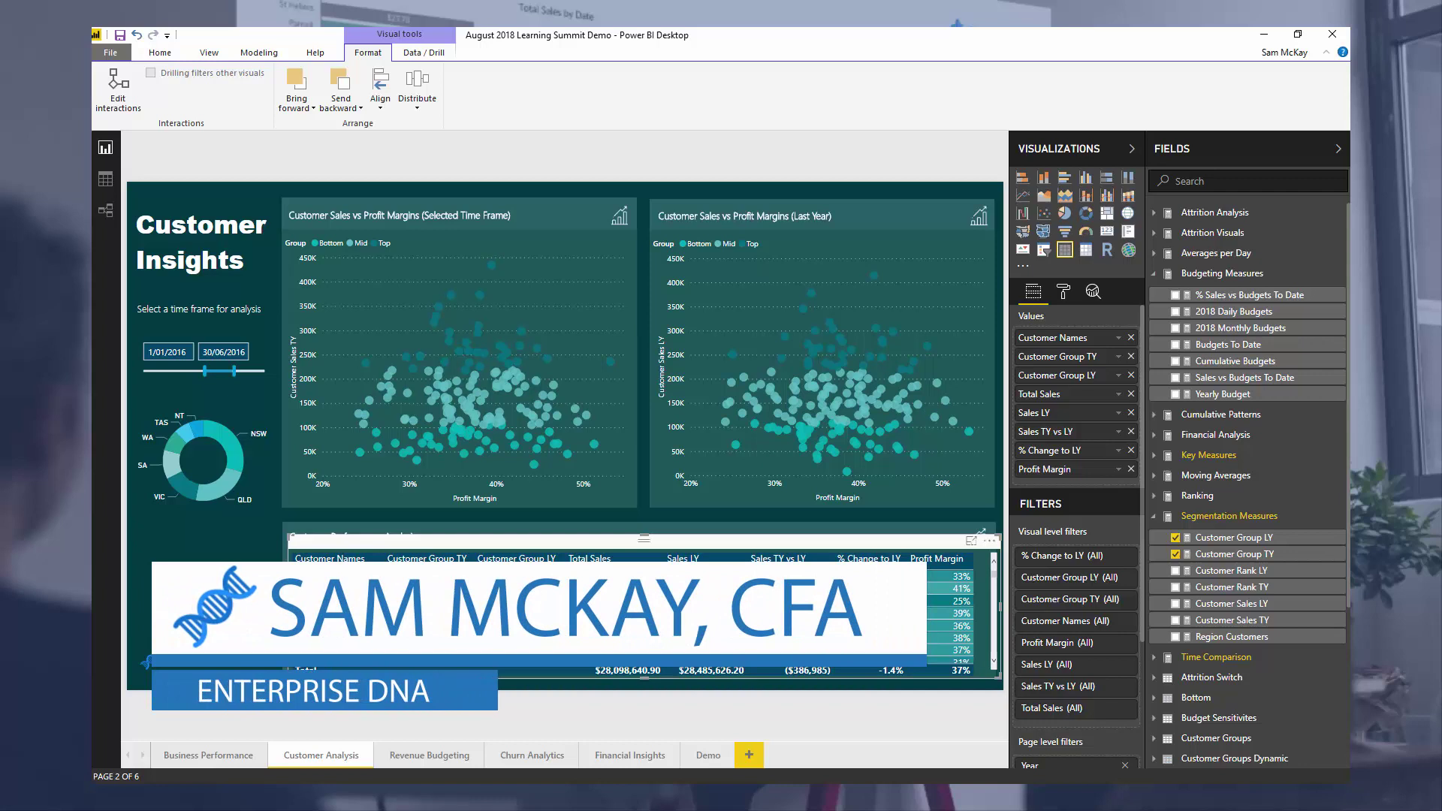
# Step: Put the customer segment table in focus mode, sorted by Customer Group TY with Top customers first
pyautogui.press('Escape')
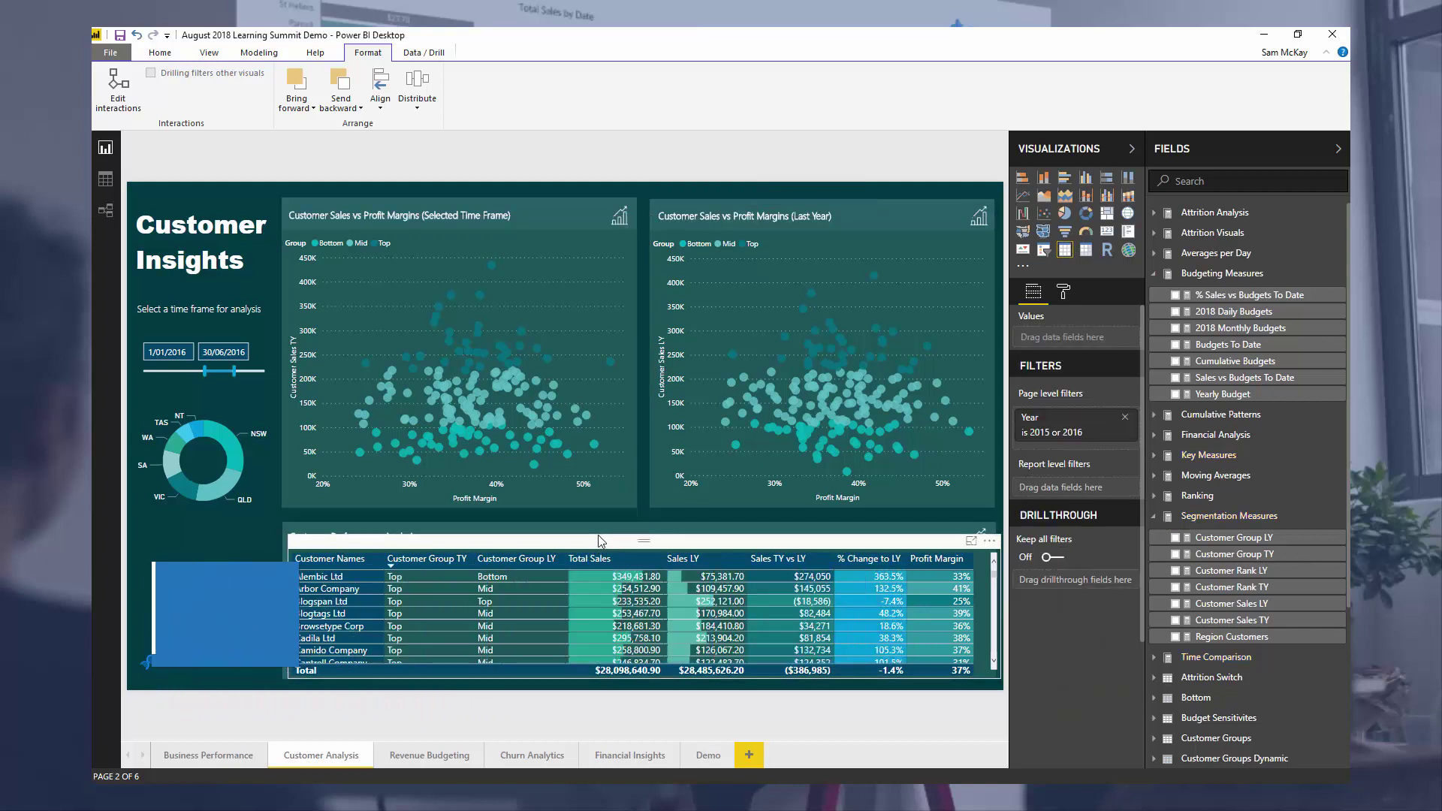
pyautogui.click(595, 552)
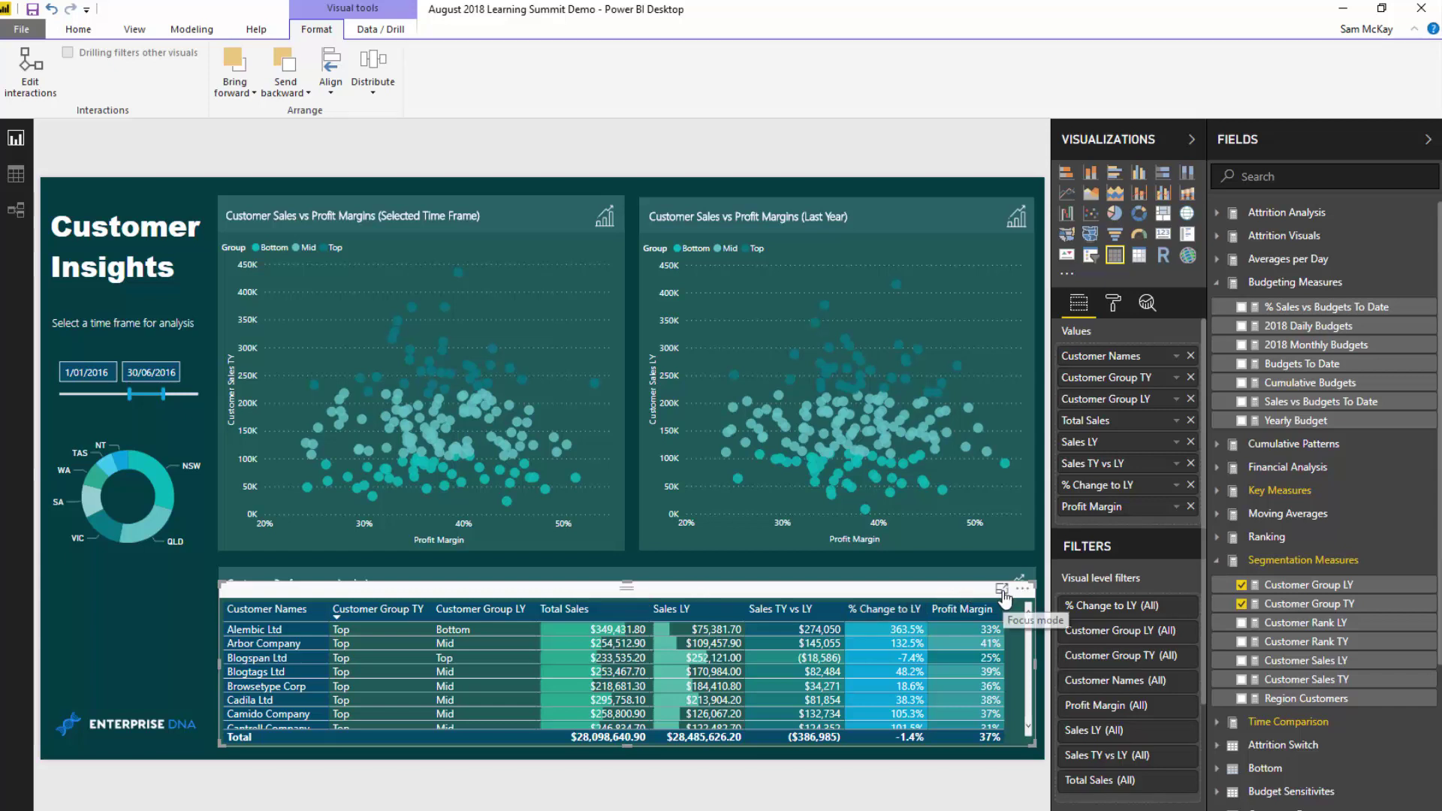
pyautogui.click(1002, 592)
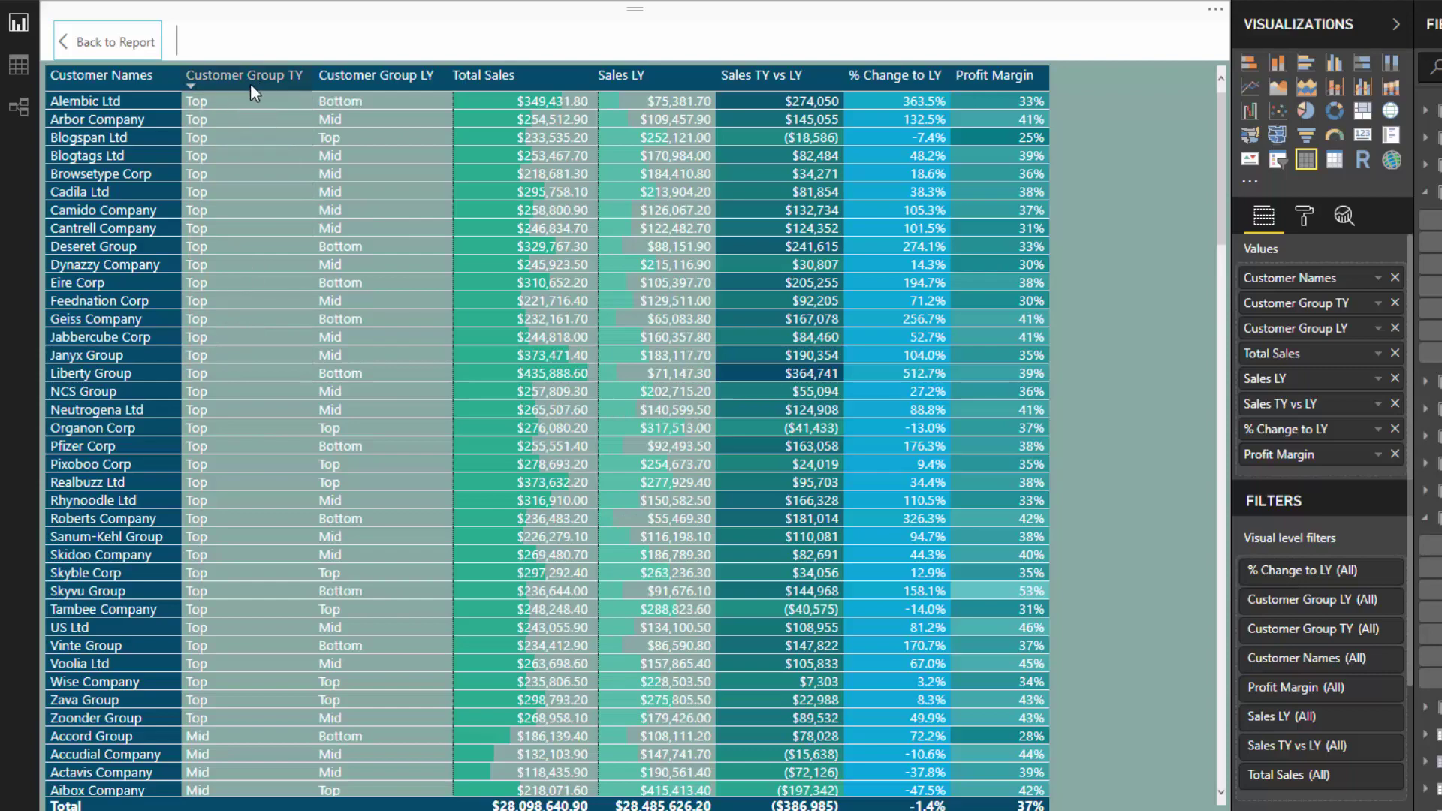
pyautogui.scroll(-20, 207, 268)
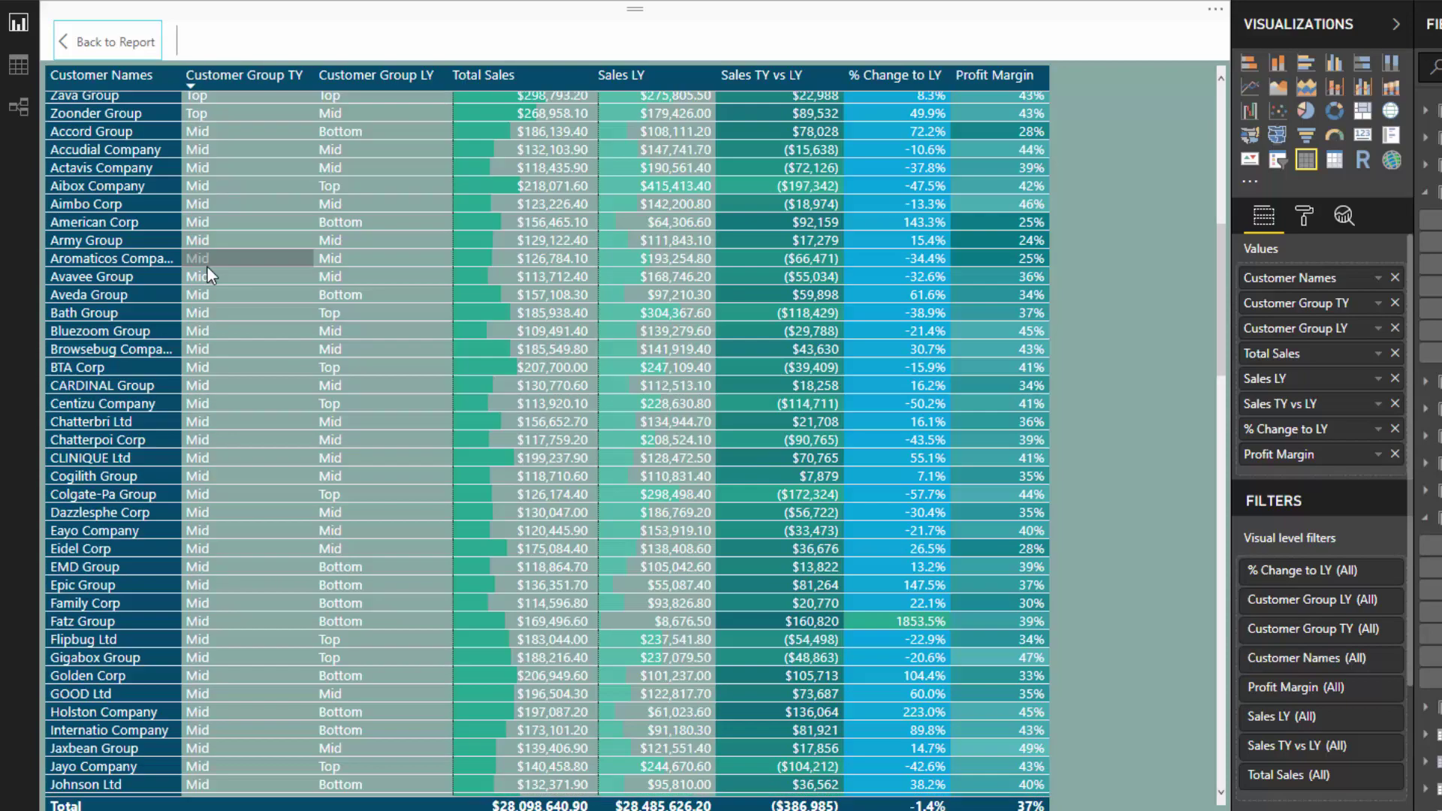
pyautogui.scroll(20, 207, 267)
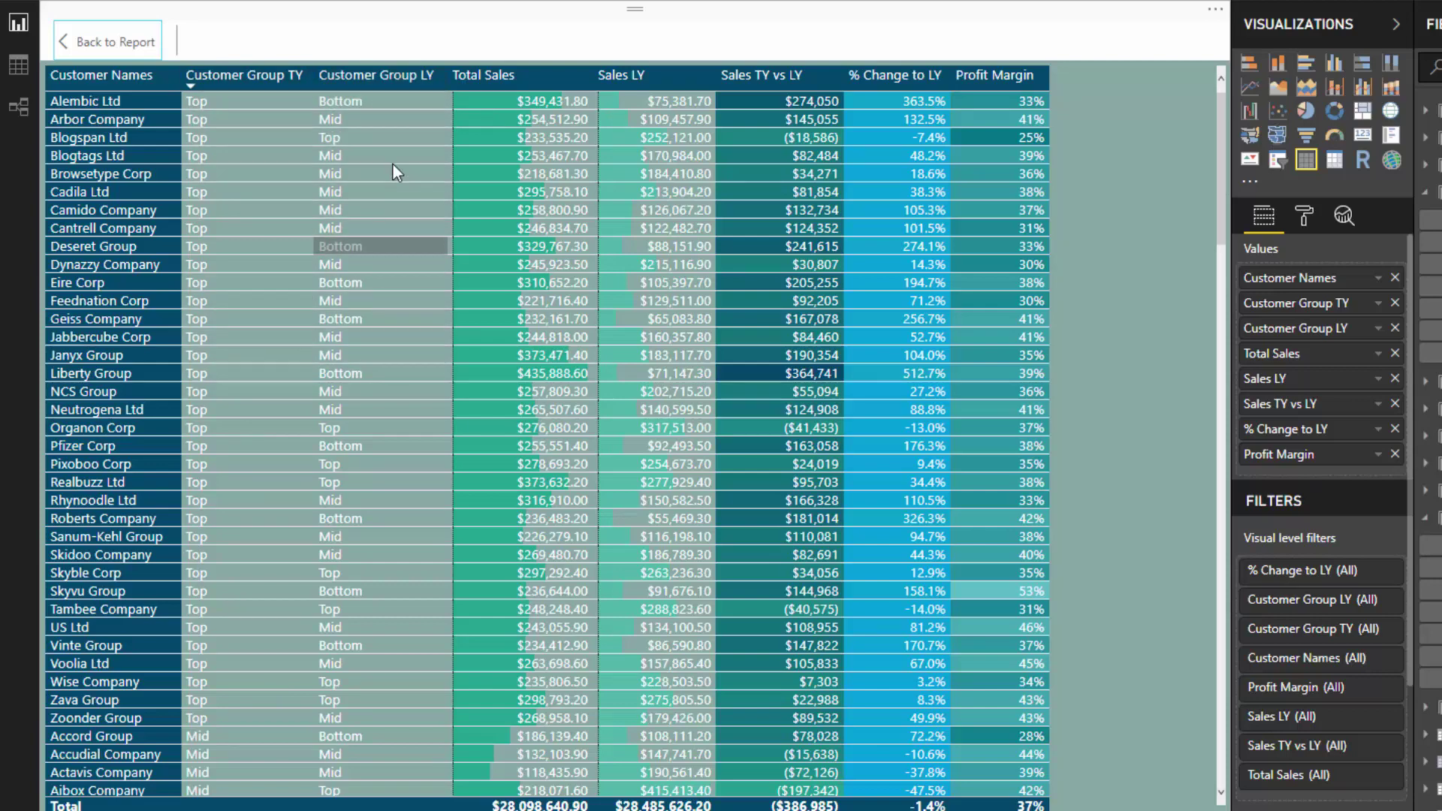
# Step: Sort the focused table by Customer Group LY so Bottom customers appear first
pyautogui.click(358, 75)
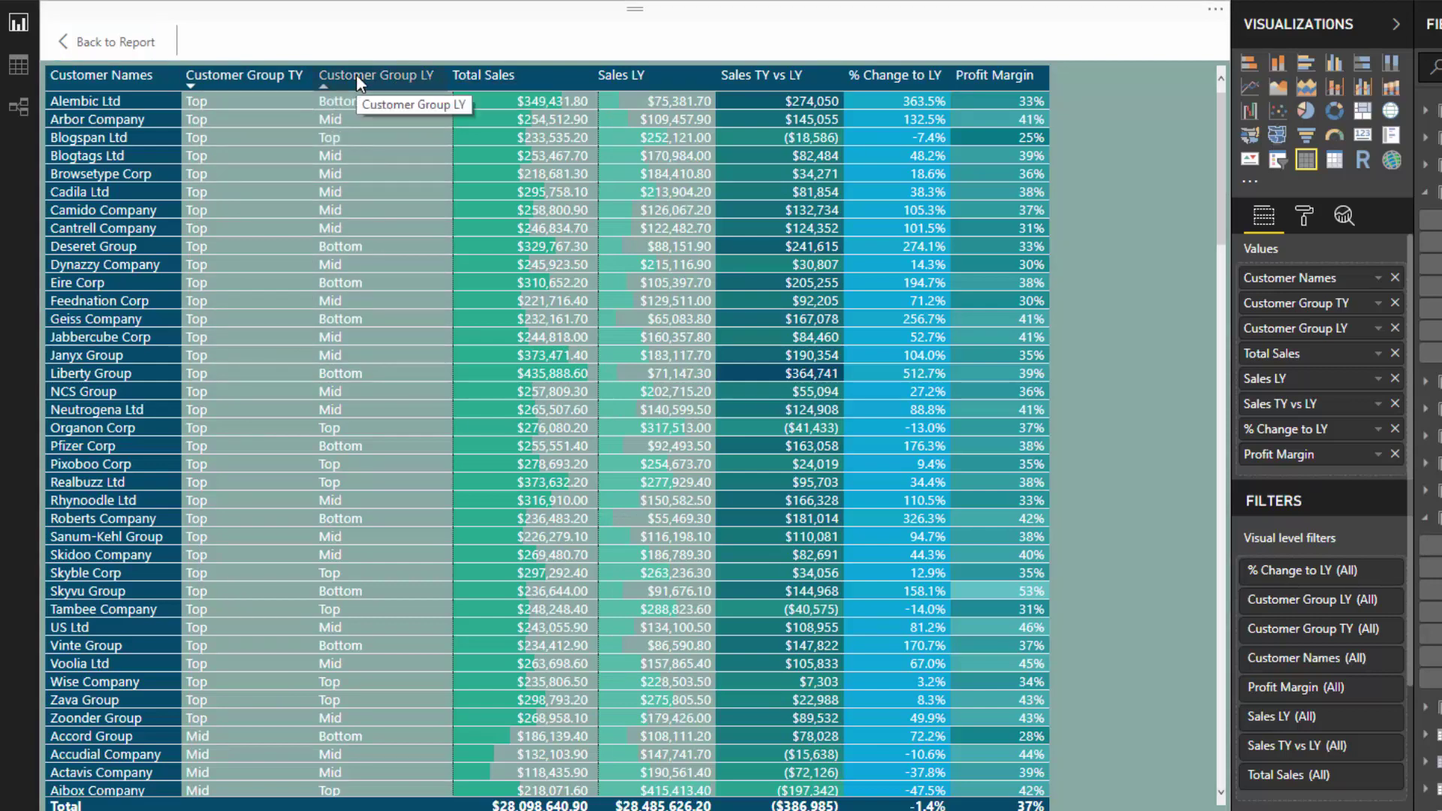
pyautogui.click(356, 75)
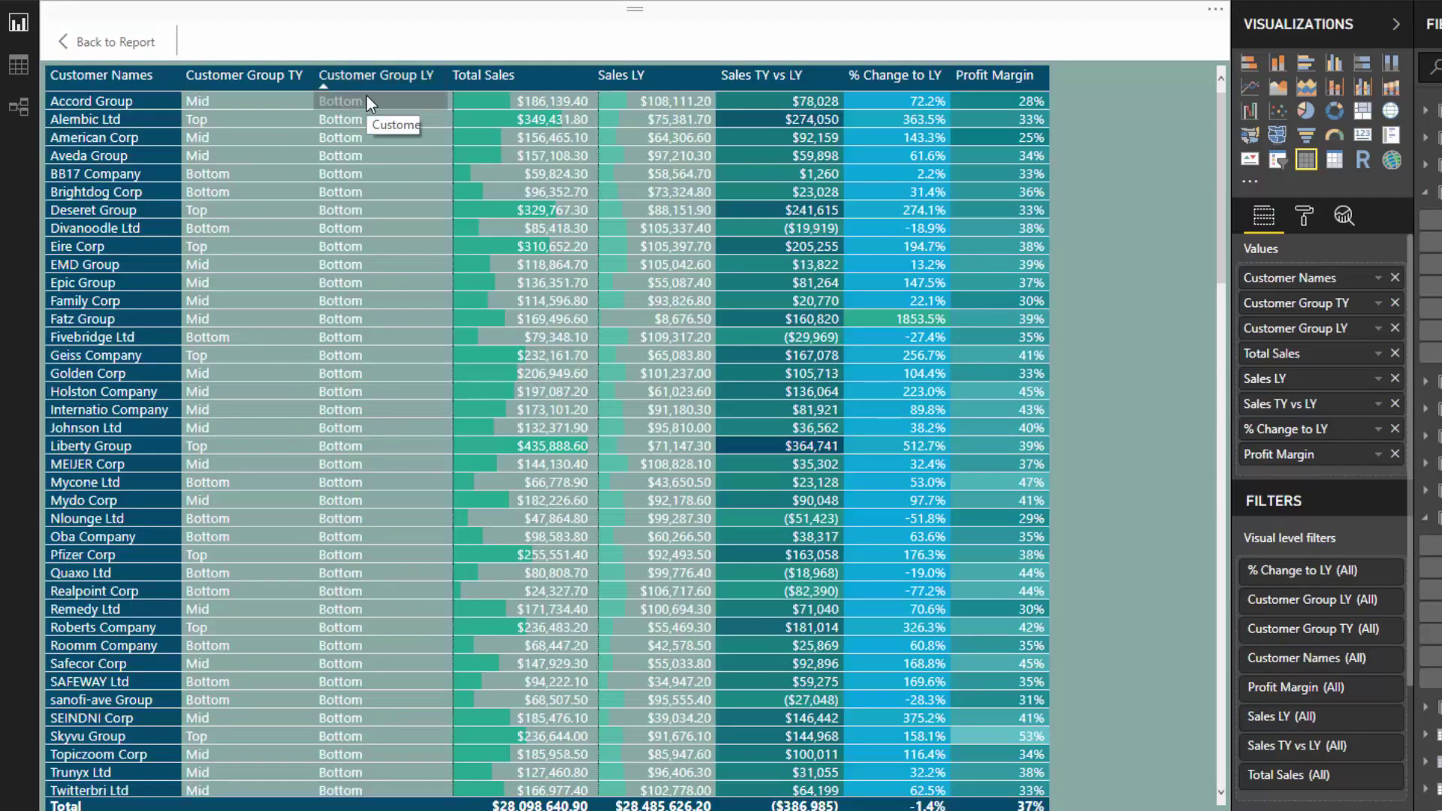
pyautogui.scroll(-12, 368, 293)
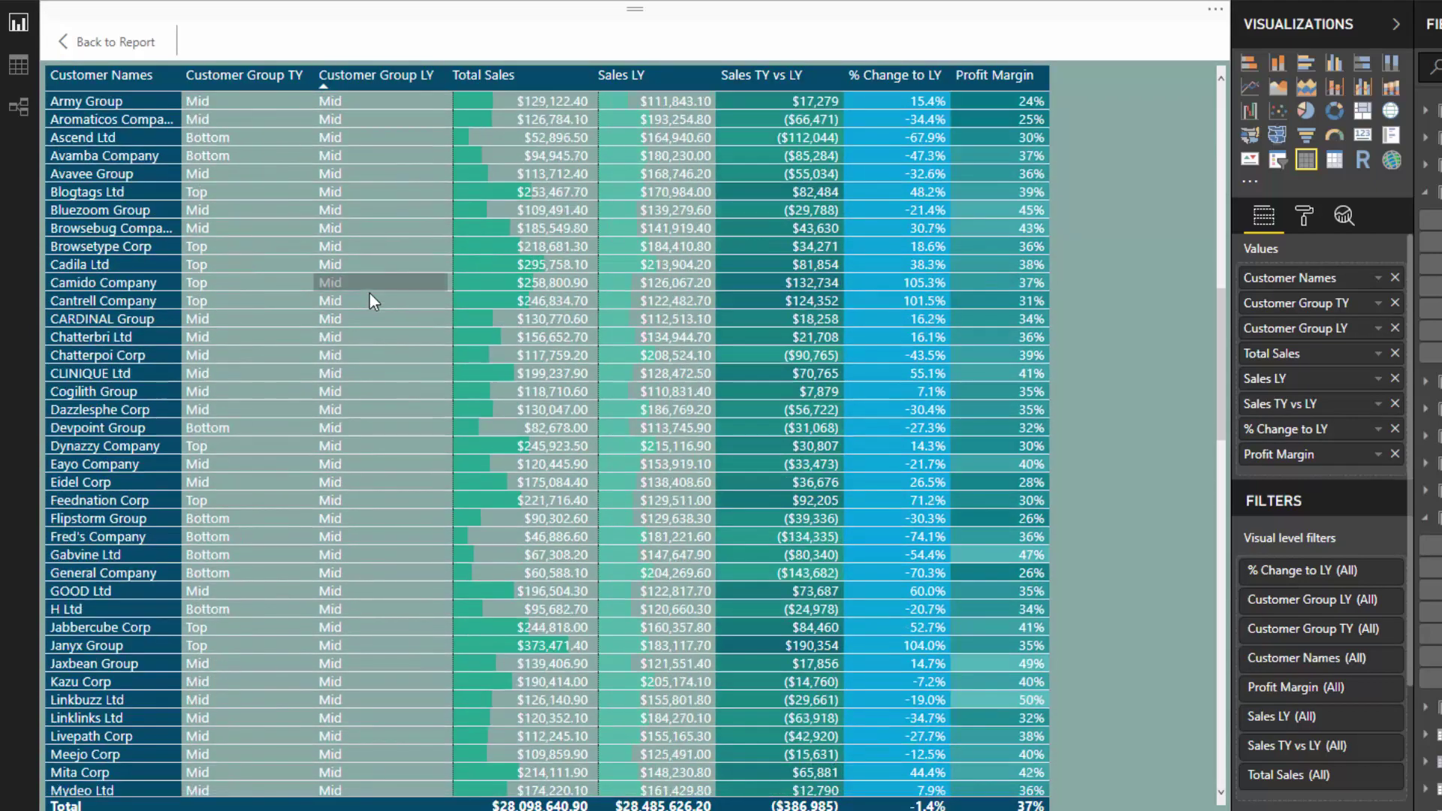
pyautogui.scroll(15, 370, 295)
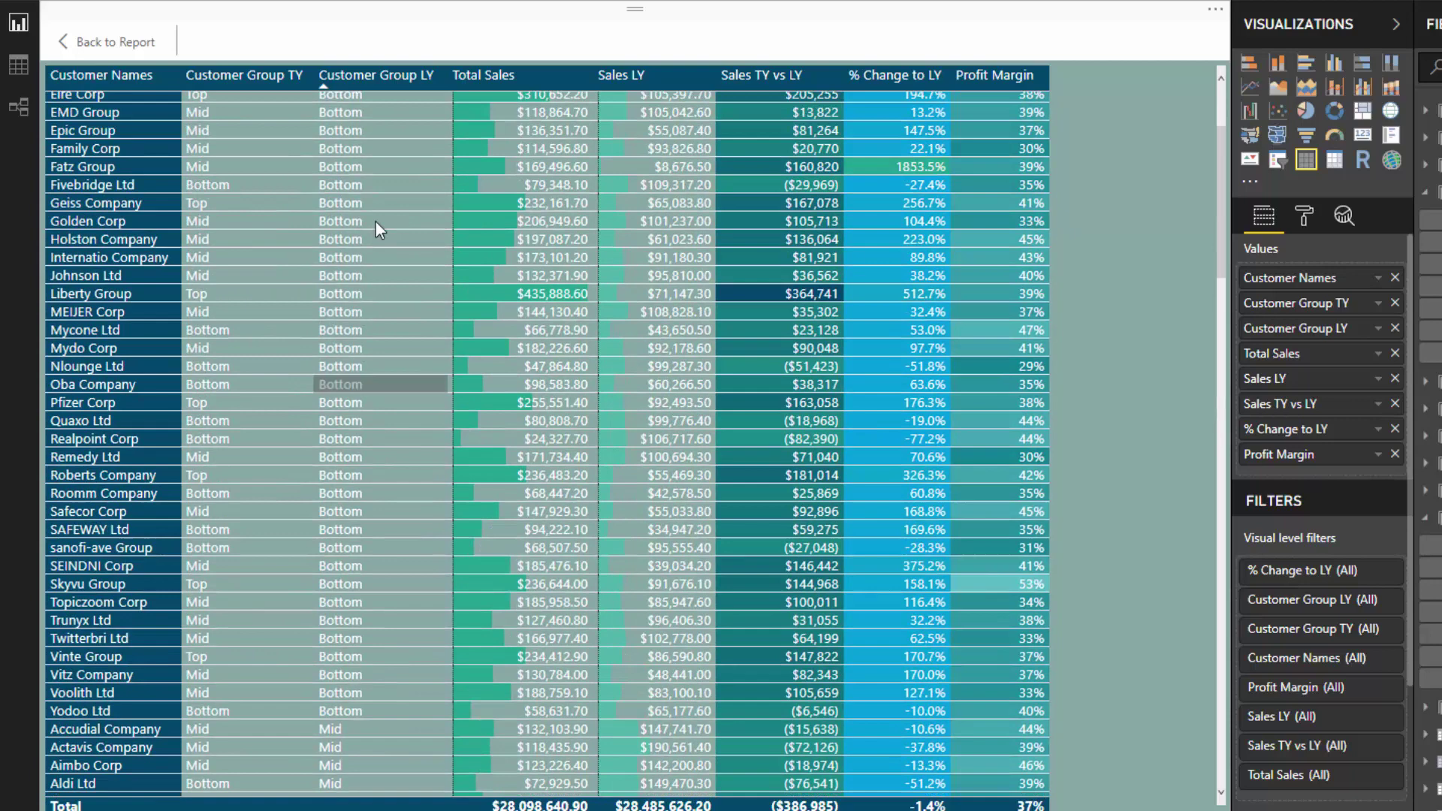
pyautogui.scroll(3, 375, 222)
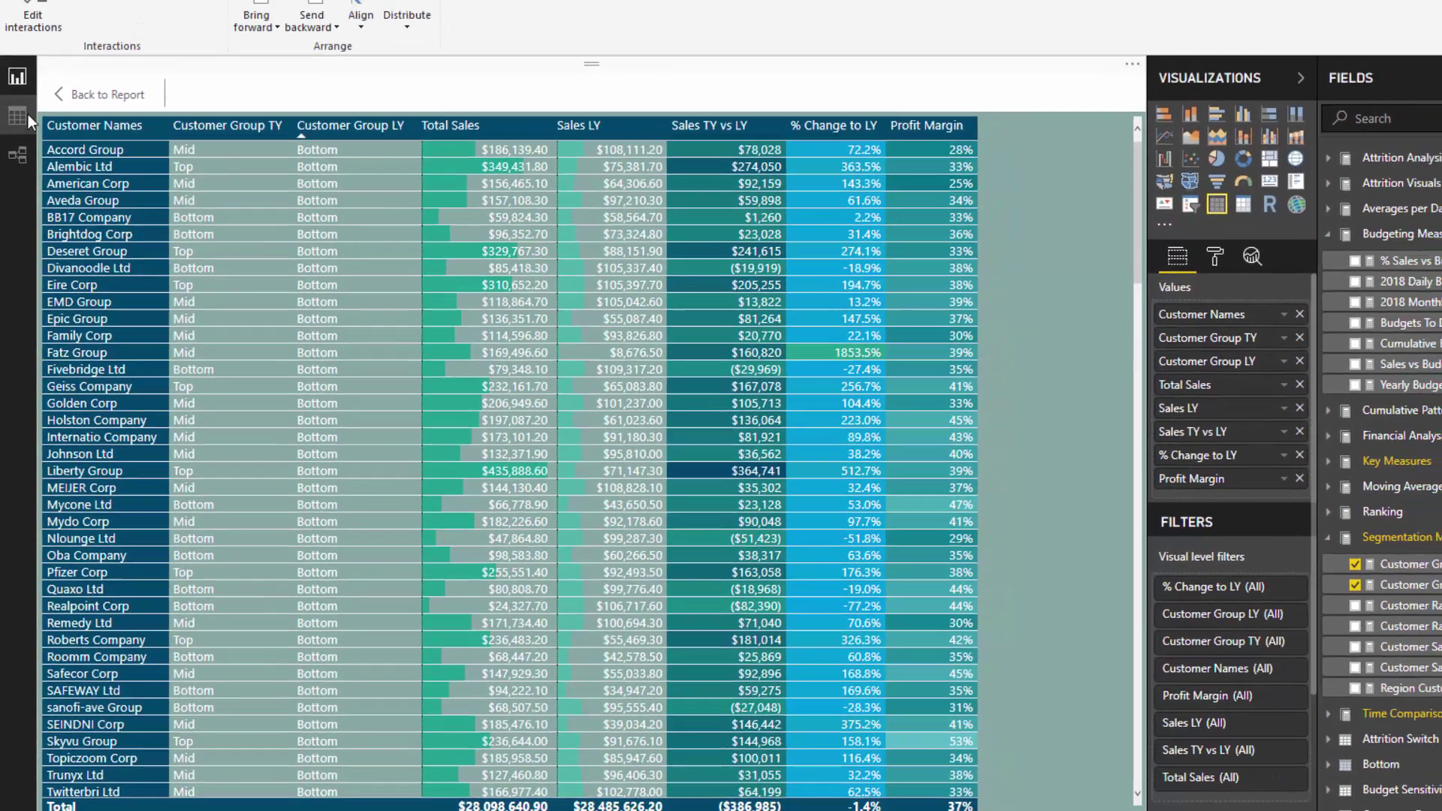
# Step: In Data view, show the Customer Groups table: Top 0.8–1, Mid 0.25–0.8, Bottom 0–0.25
pyautogui.click(25, 116)
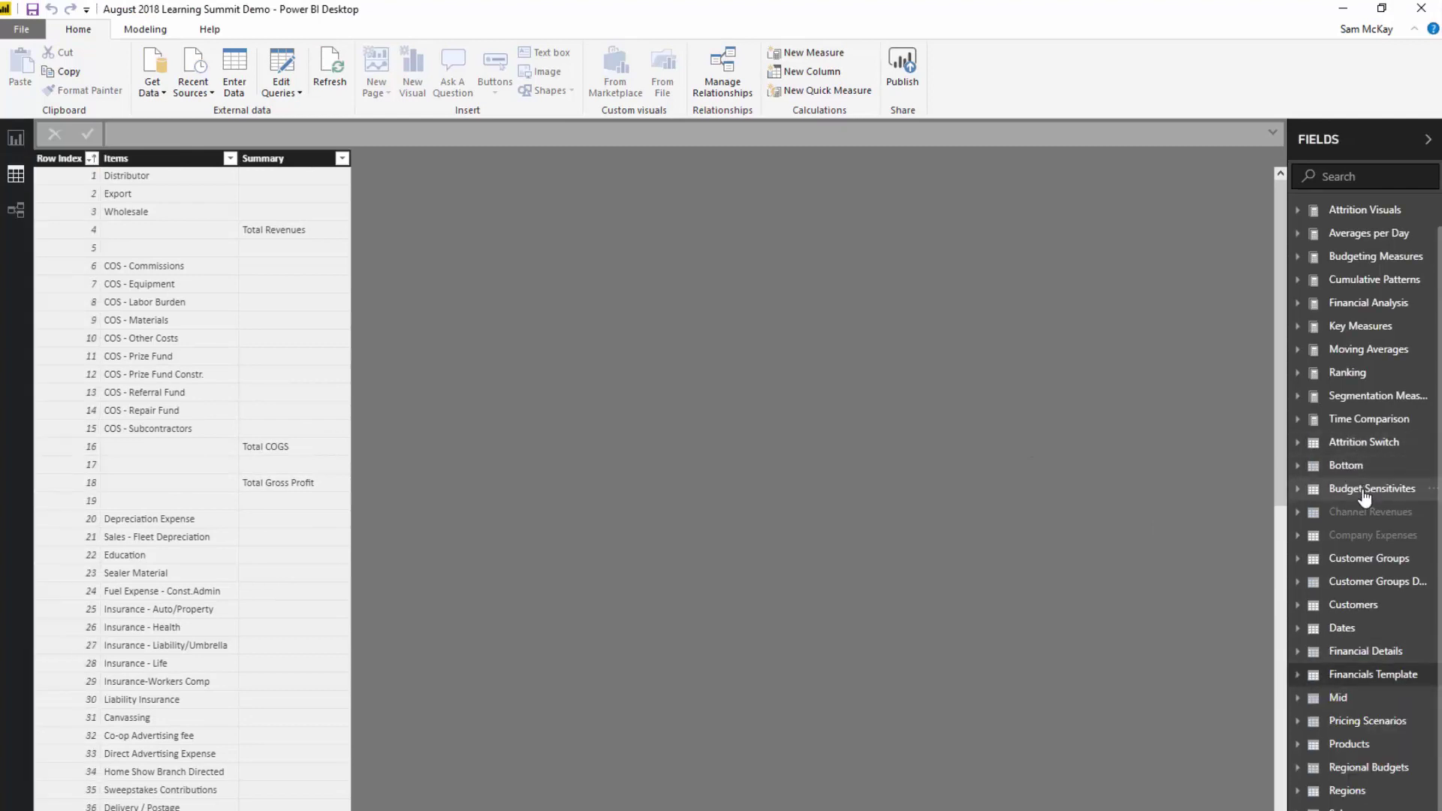
pyautogui.click(1353, 564)
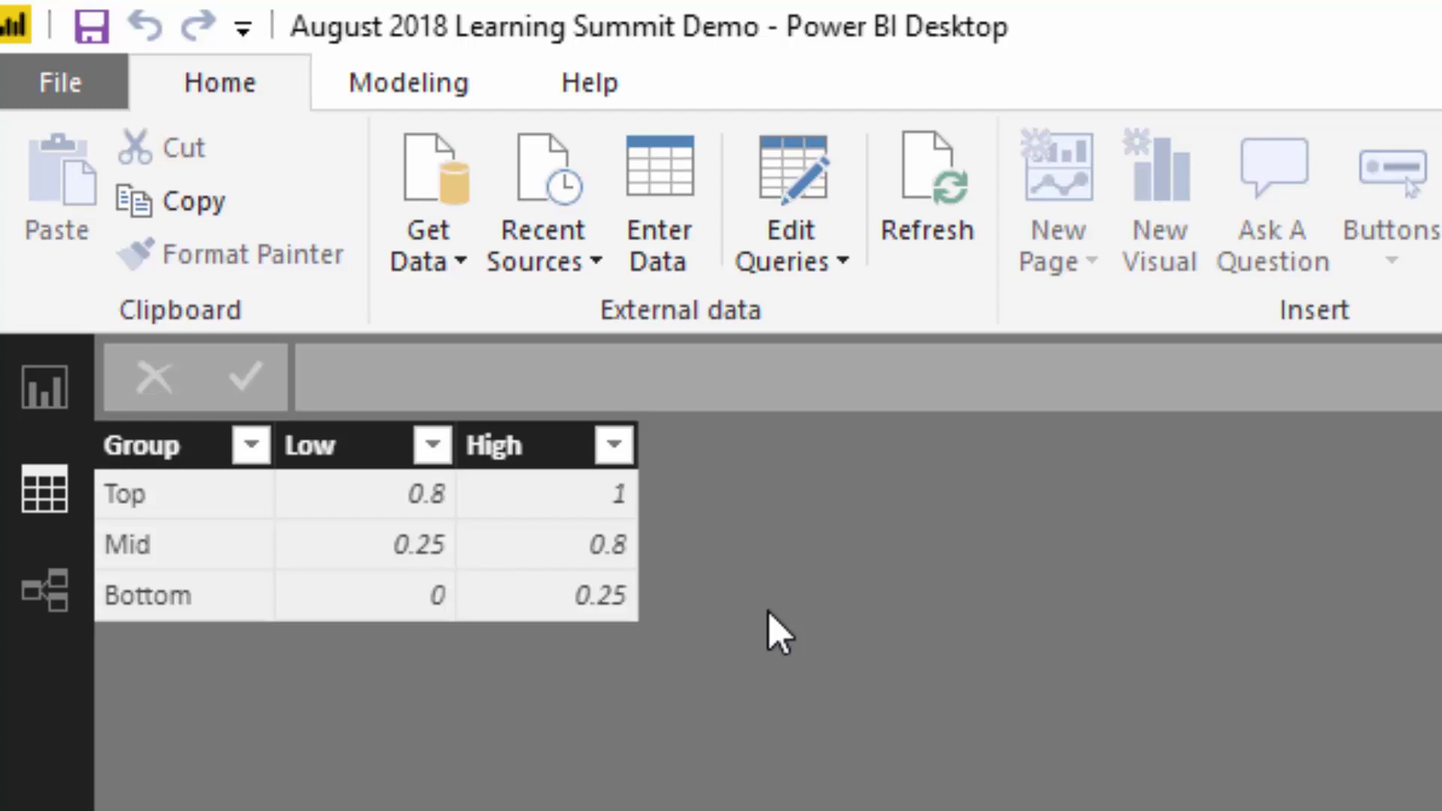
pyautogui.click(124, 499)
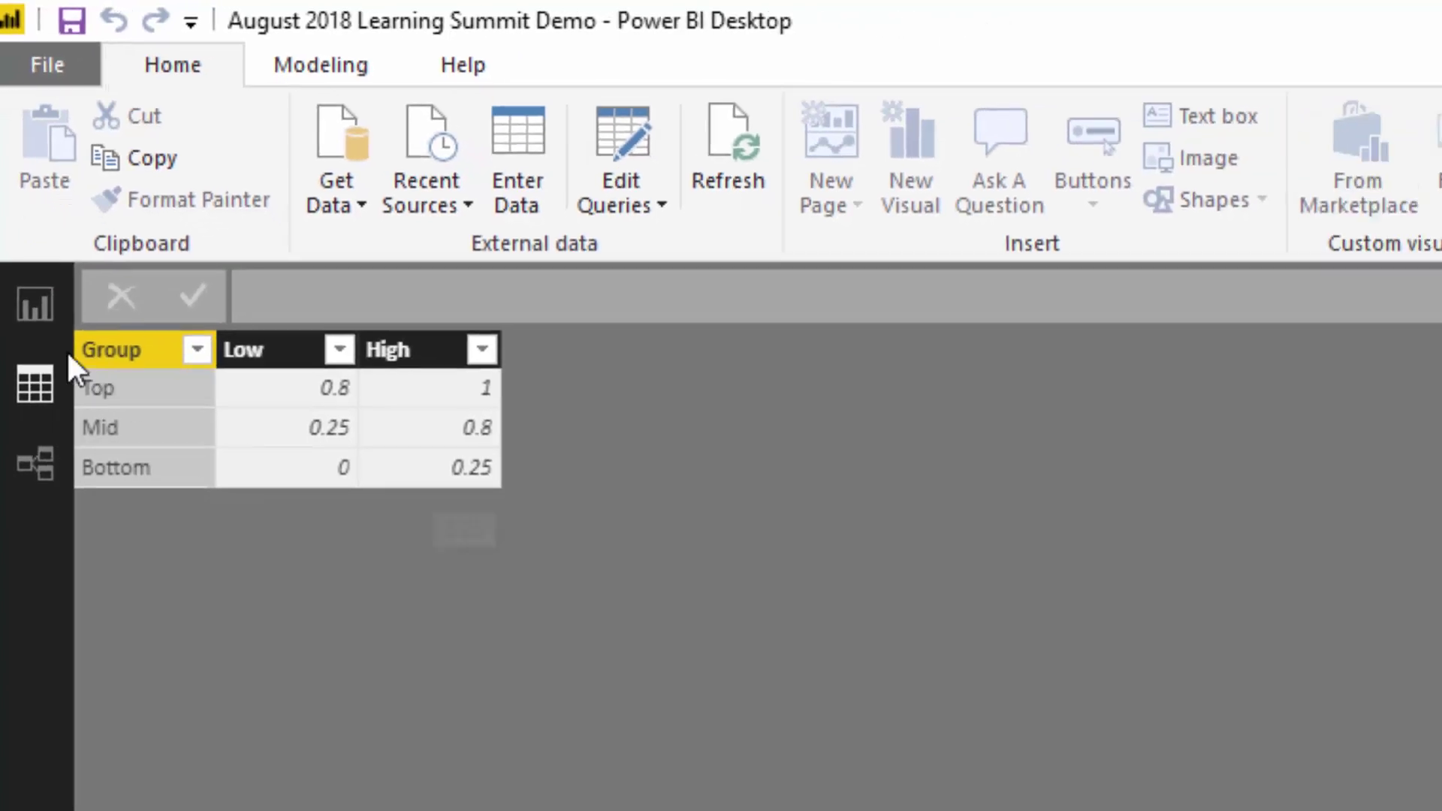
pyautogui.click(43, 386)
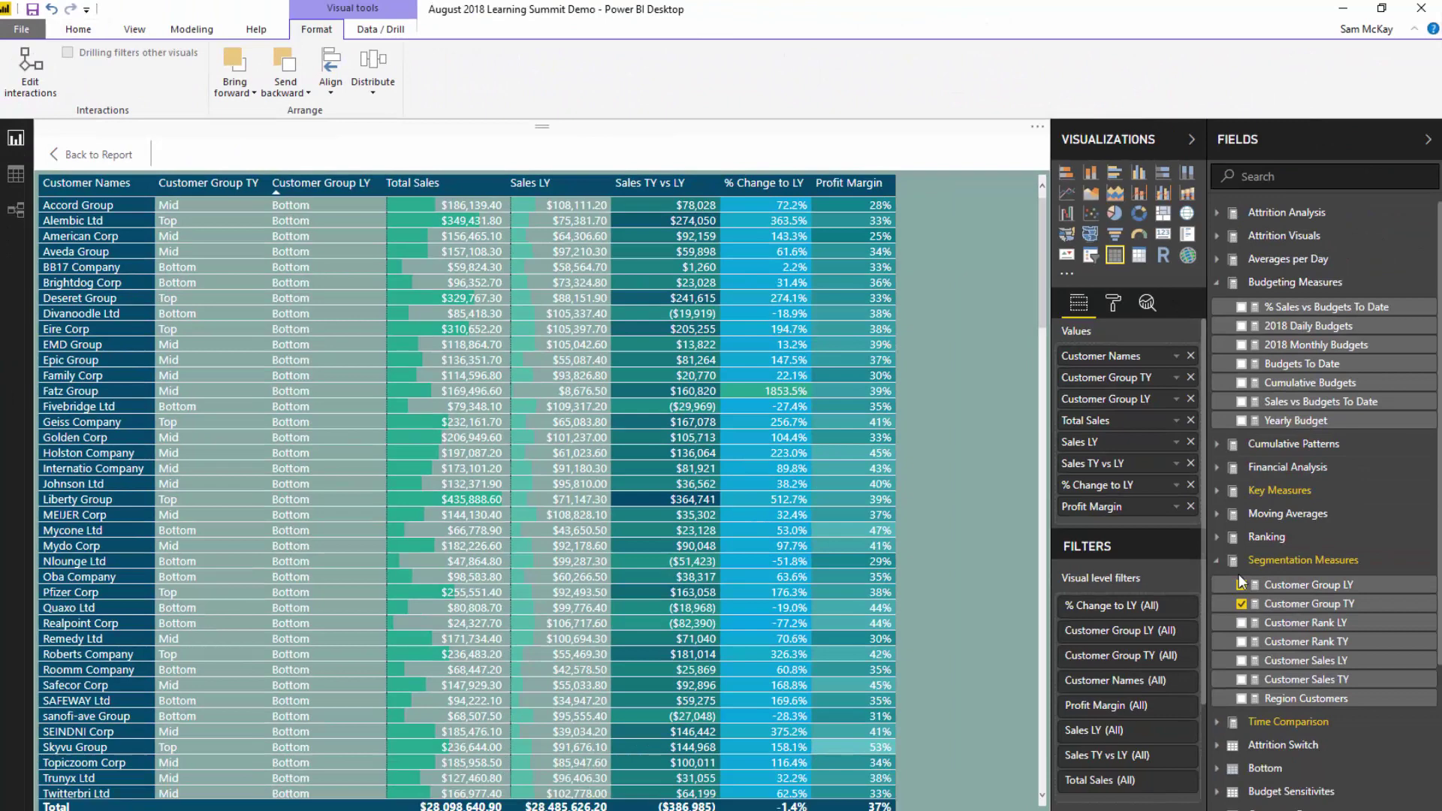
pyautogui.click(237, 187)
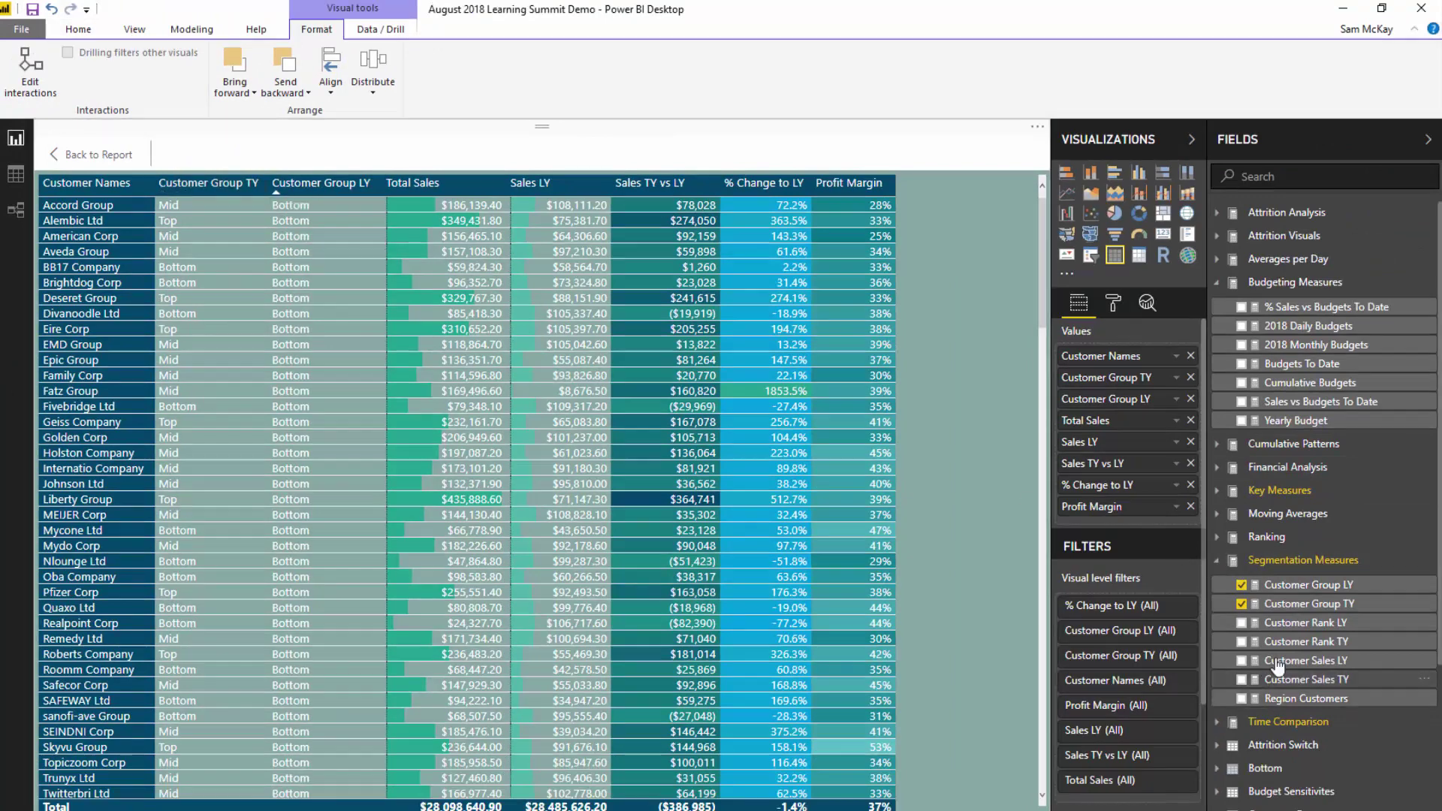
pyautogui.click(1291, 679)
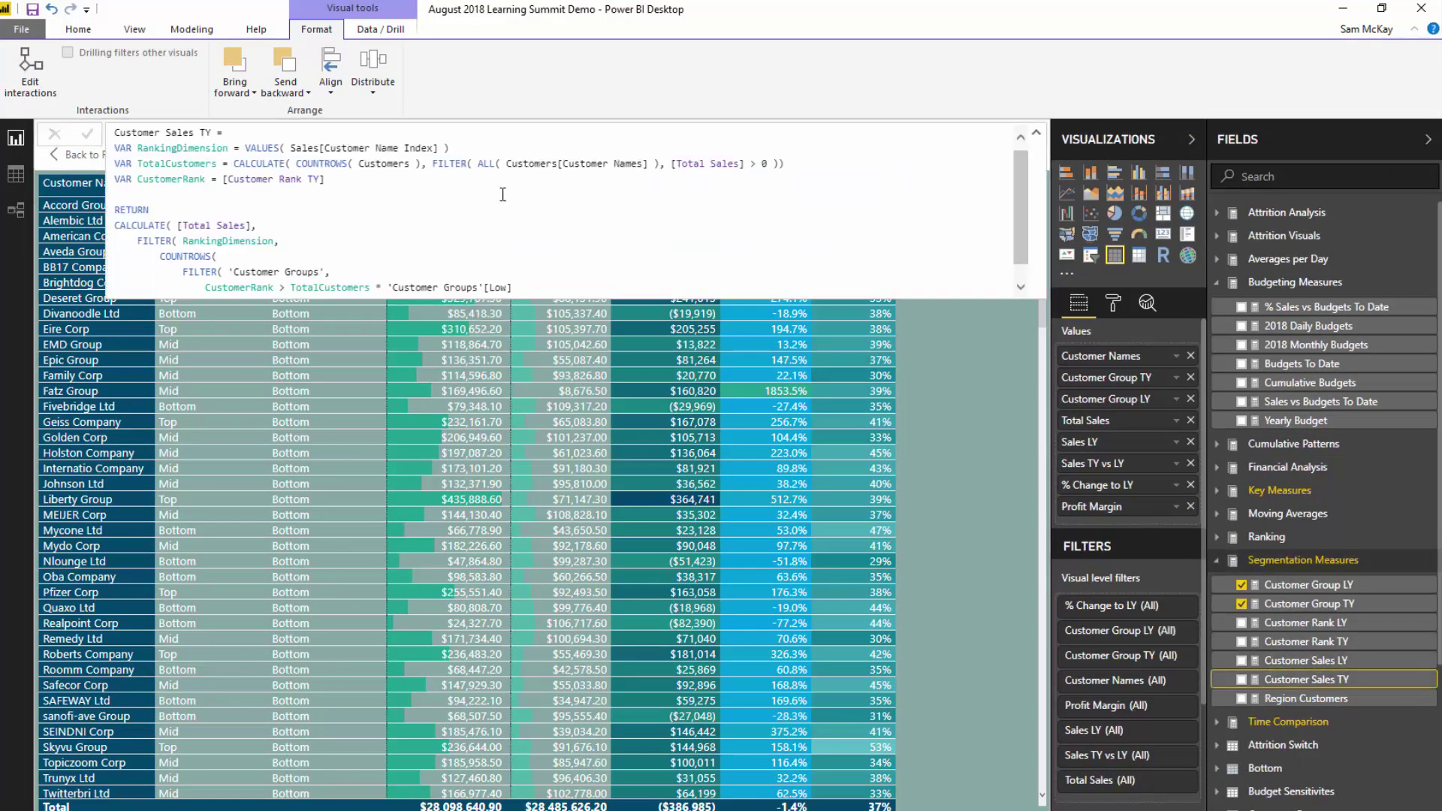
pyautogui.click(1290, 603)
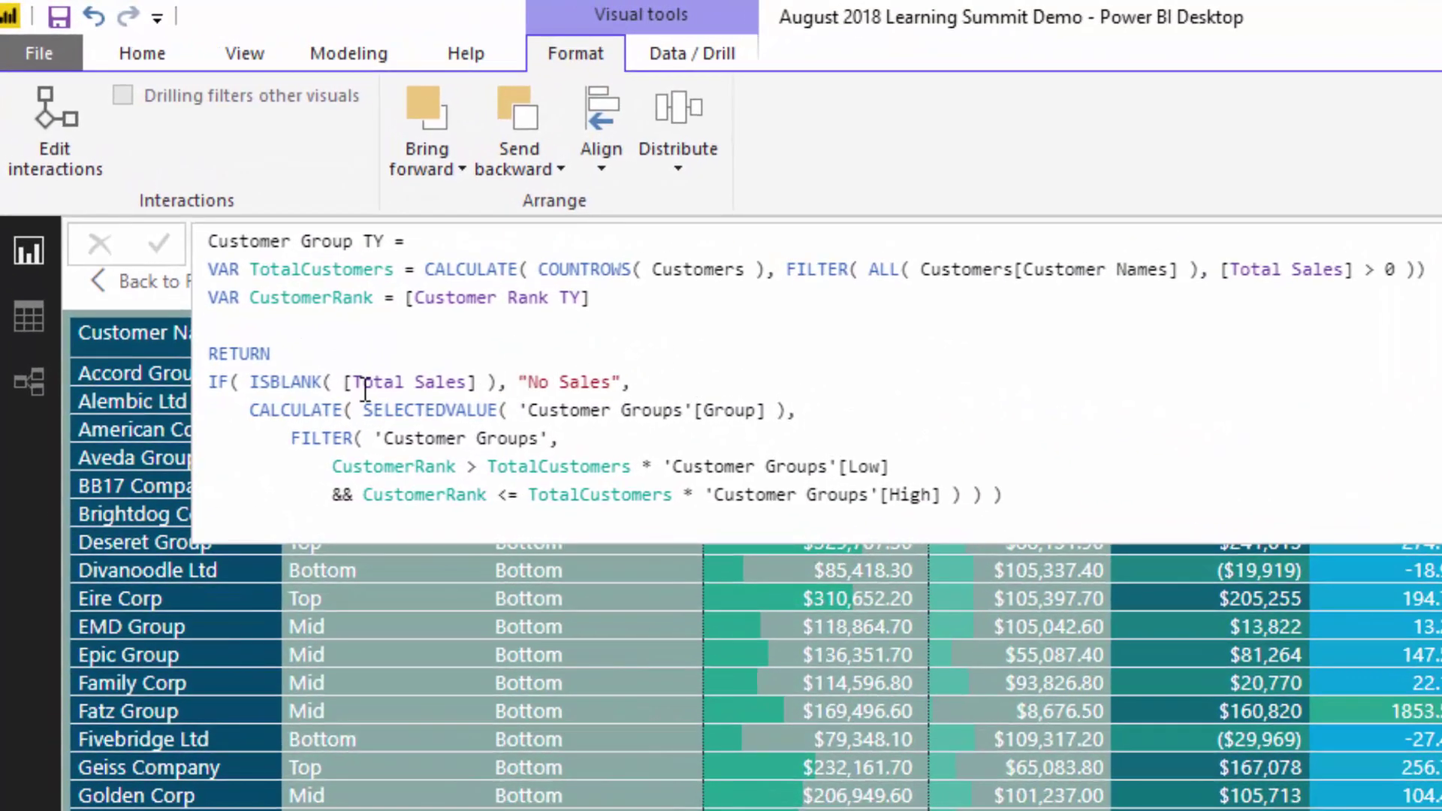
pyautogui.moveTo(240, 409); pyautogui.dragTo(1031, 496)
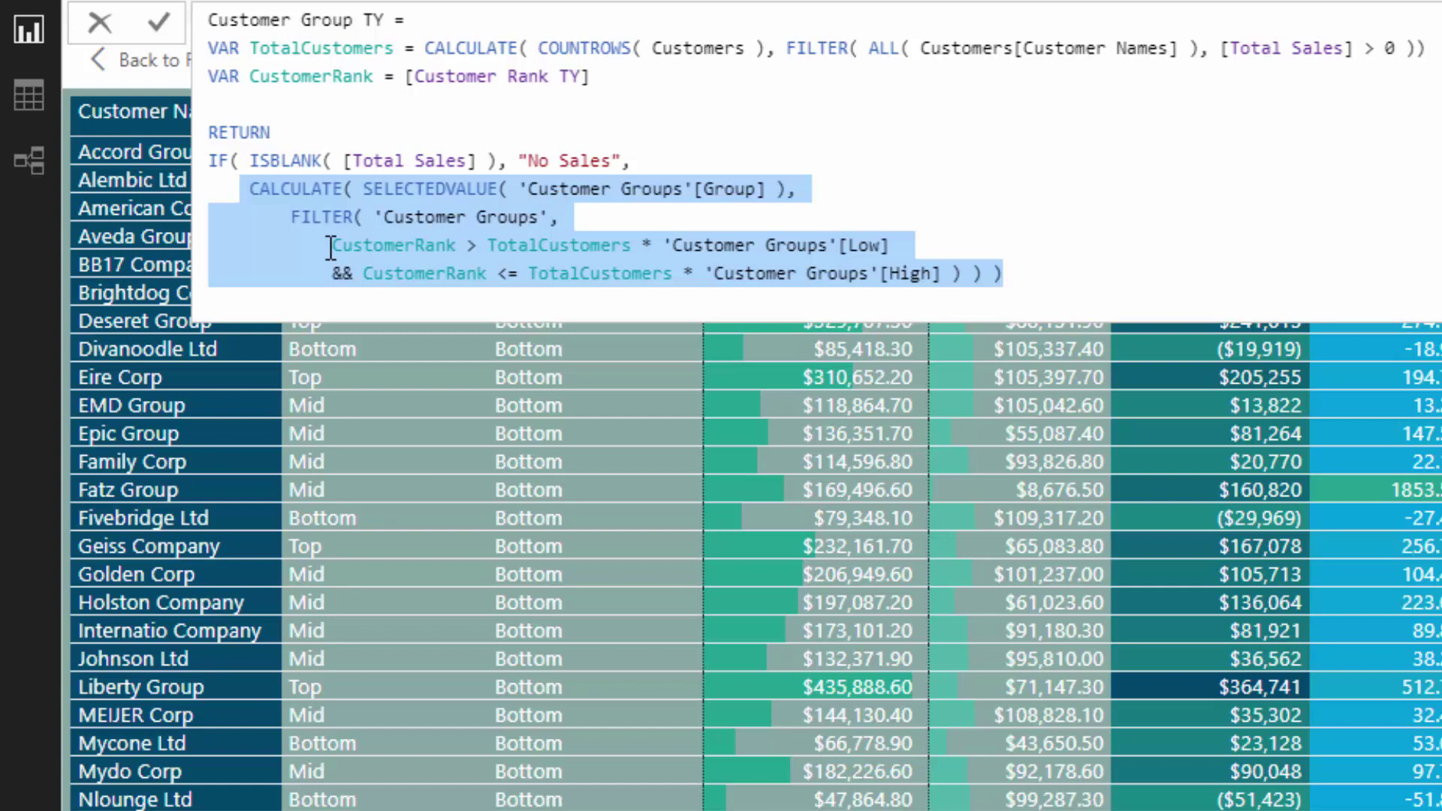
pyautogui.moveTo(331, 246); pyautogui.dragTo(456, 247)
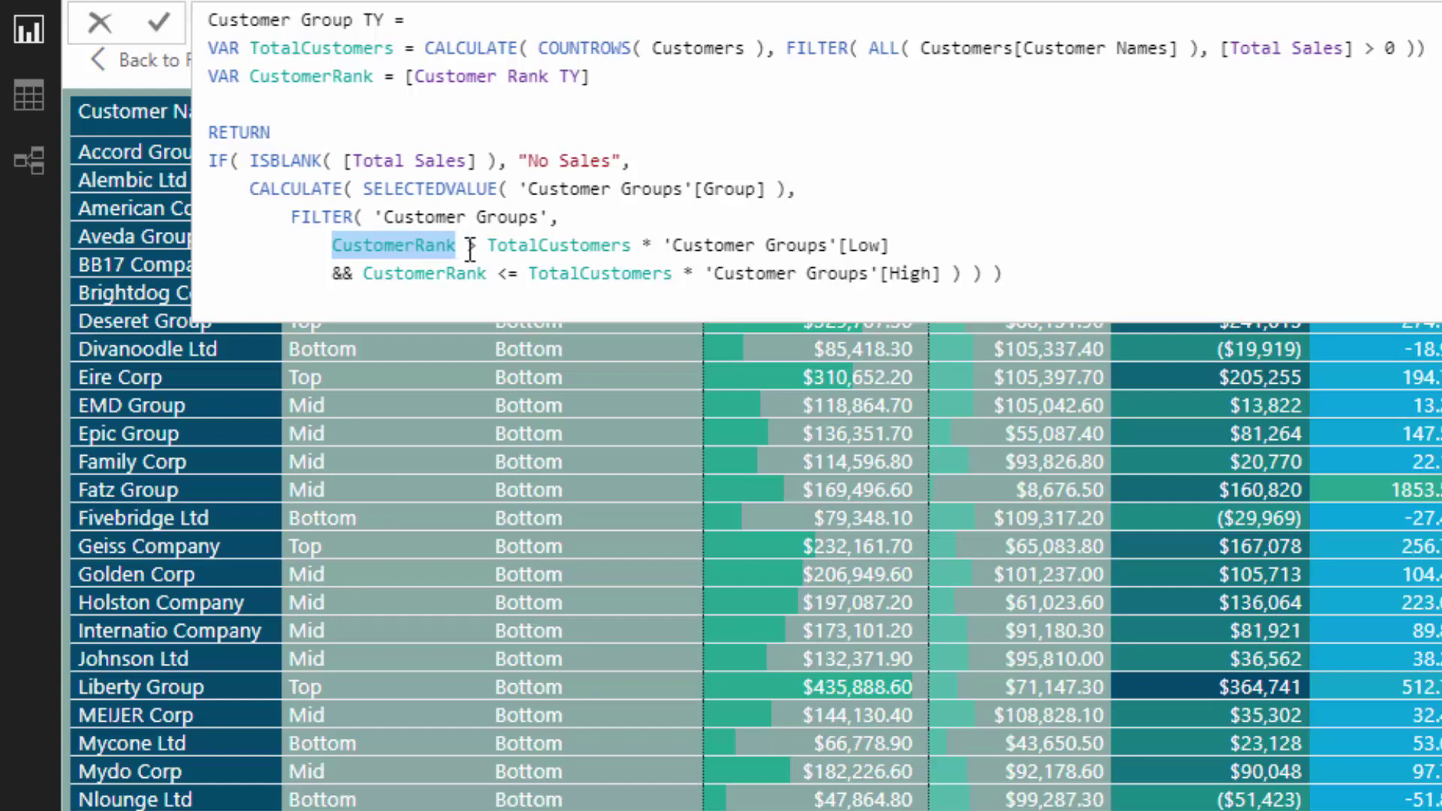
pyautogui.click(488, 246)
pyautogui.moveTo(488, 247); pyautogui.dragTo(628, 242)
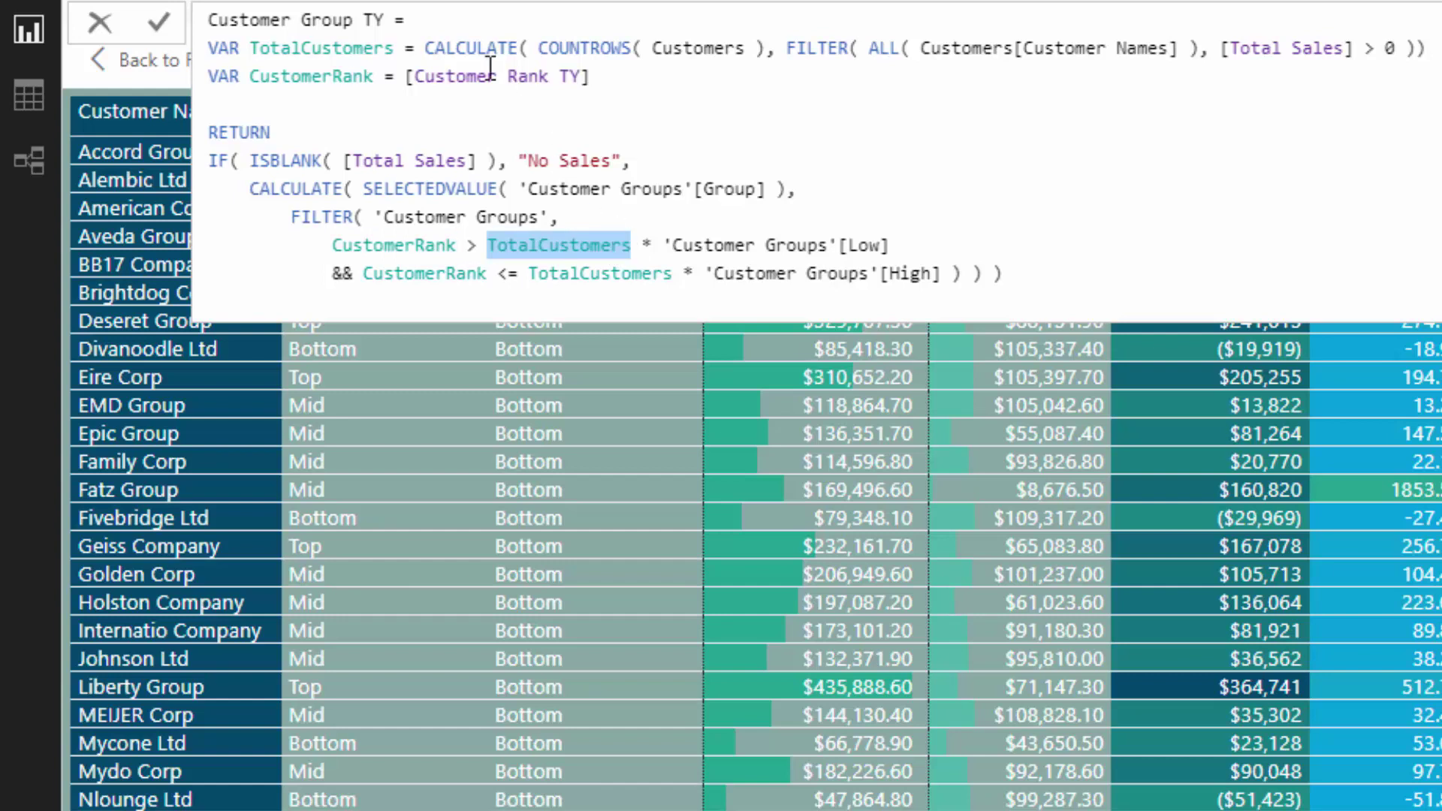
pyautogui.moveTo(426, 41); pyautogui.dragTo(1427, 48)
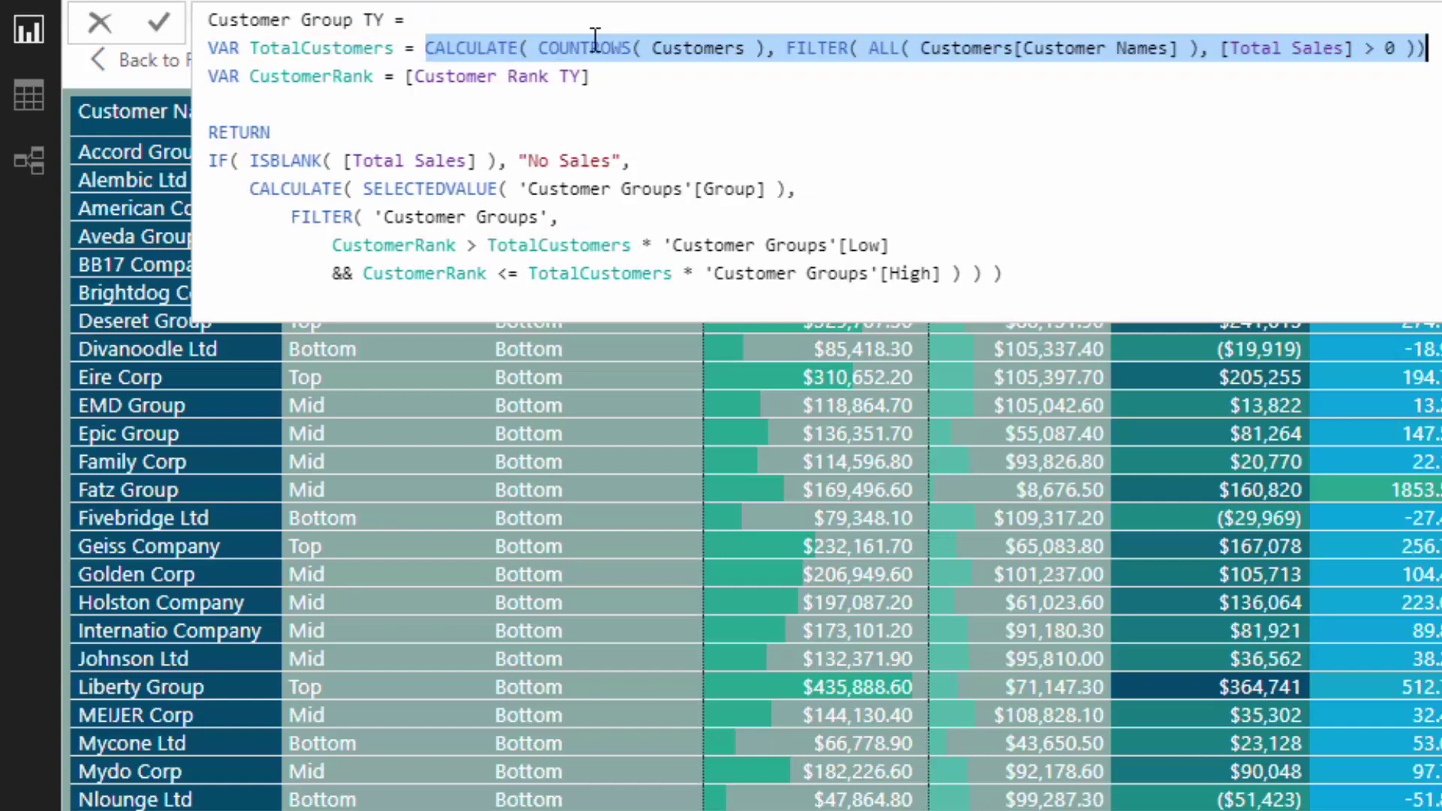
pyautogui.moveTo(537, 46); pyautogui.dragTo(1387, 60)
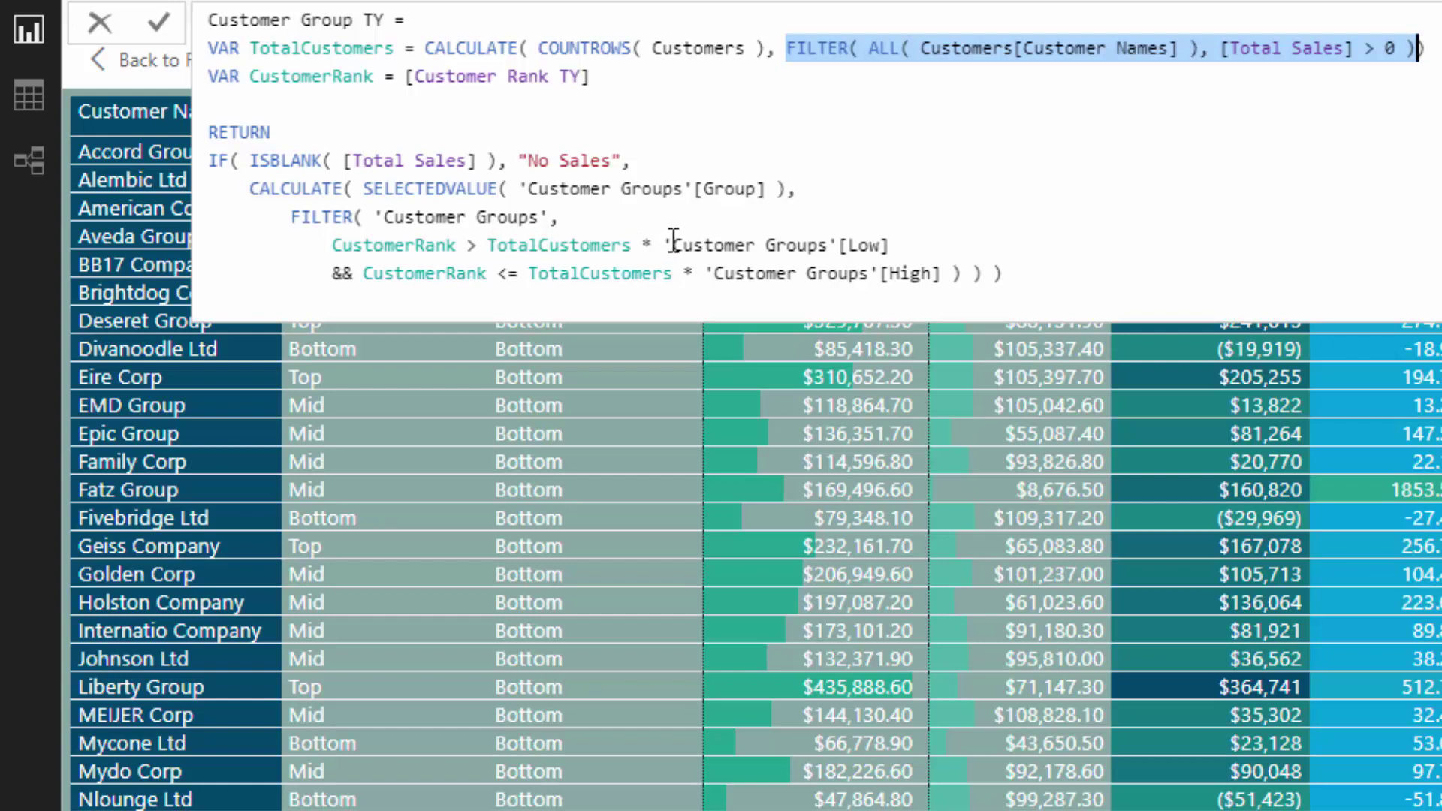
pyautogui.moveTo(664, 245); pyautogui.dragTo(902, 244)
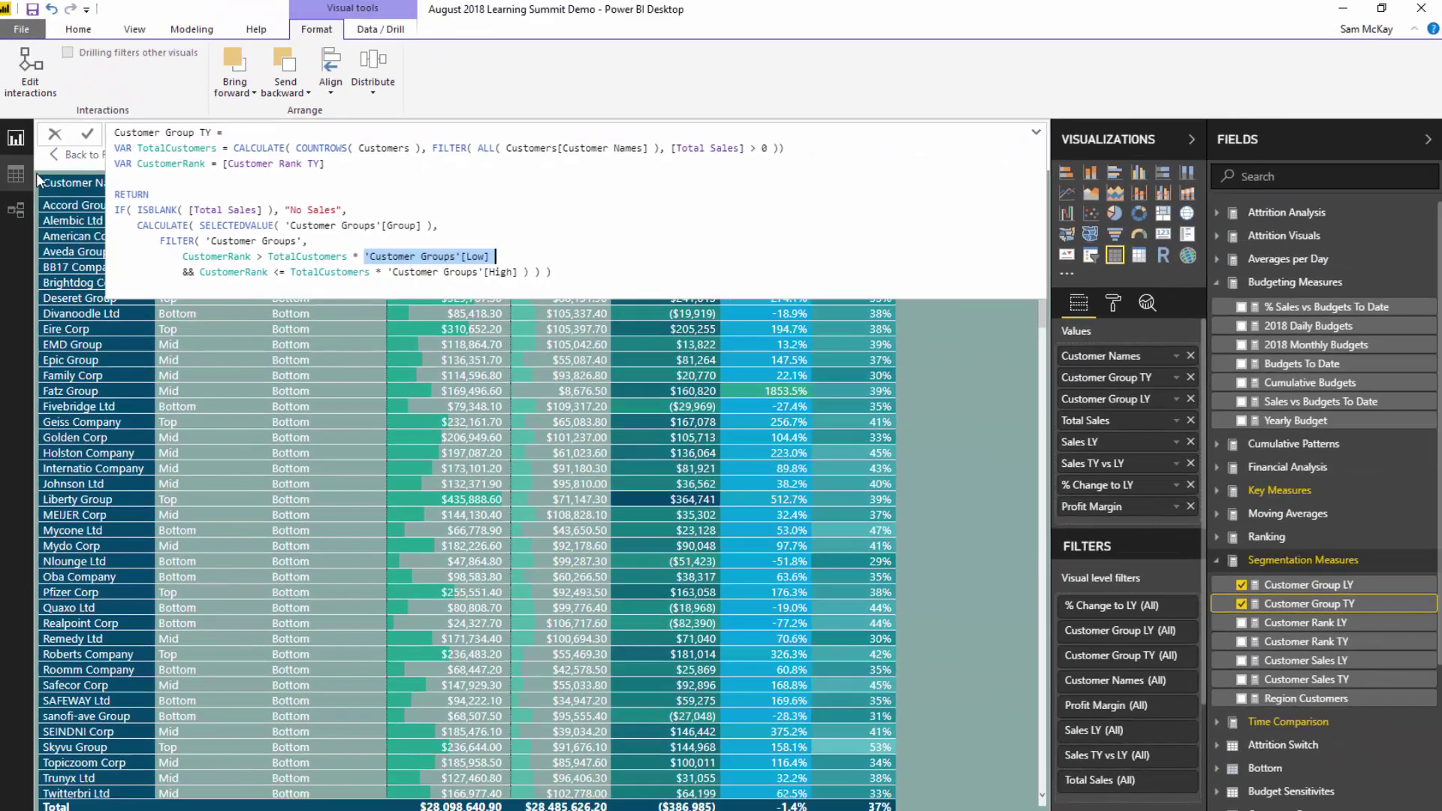
pyautogui.click(16, 173)
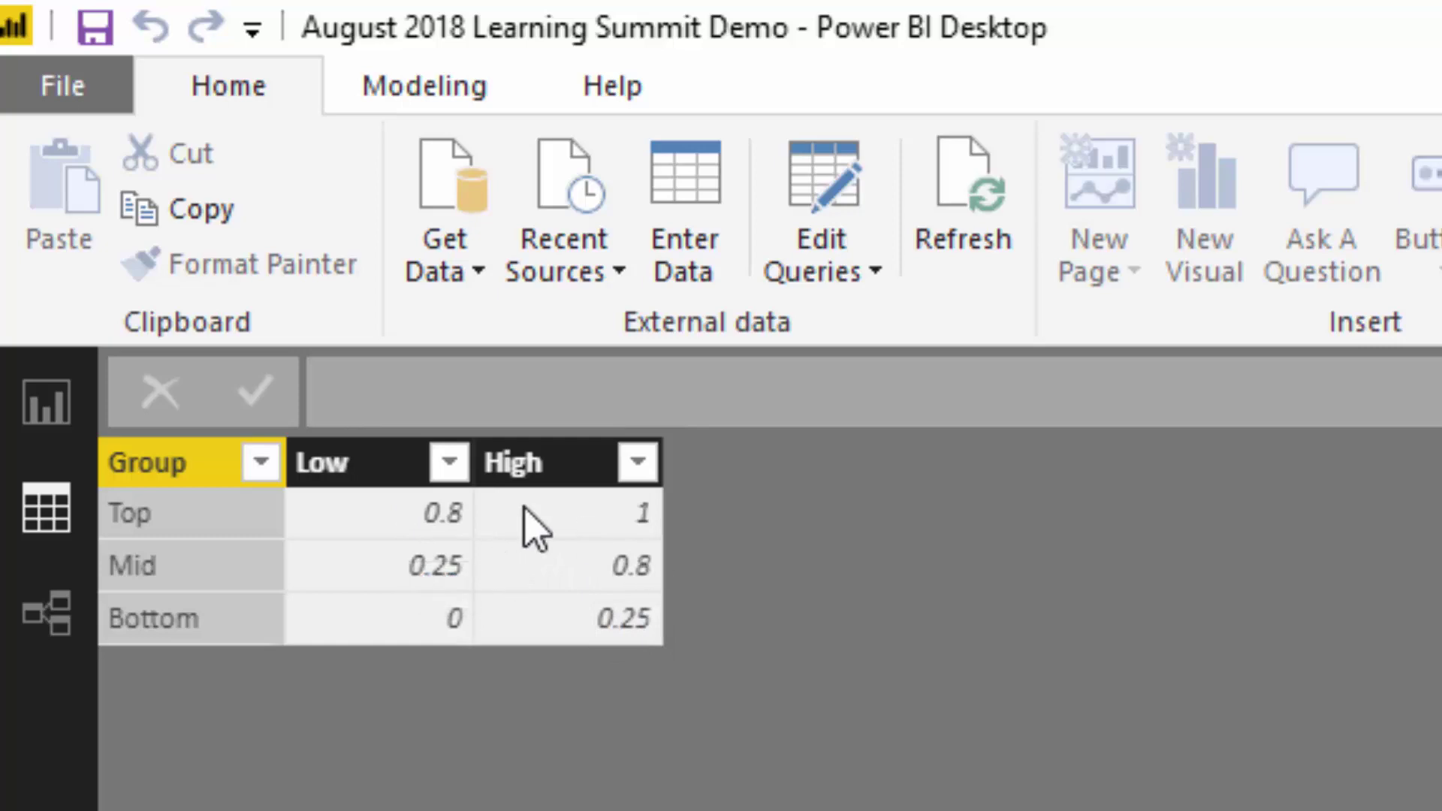
pyautogui.click(49, 432)
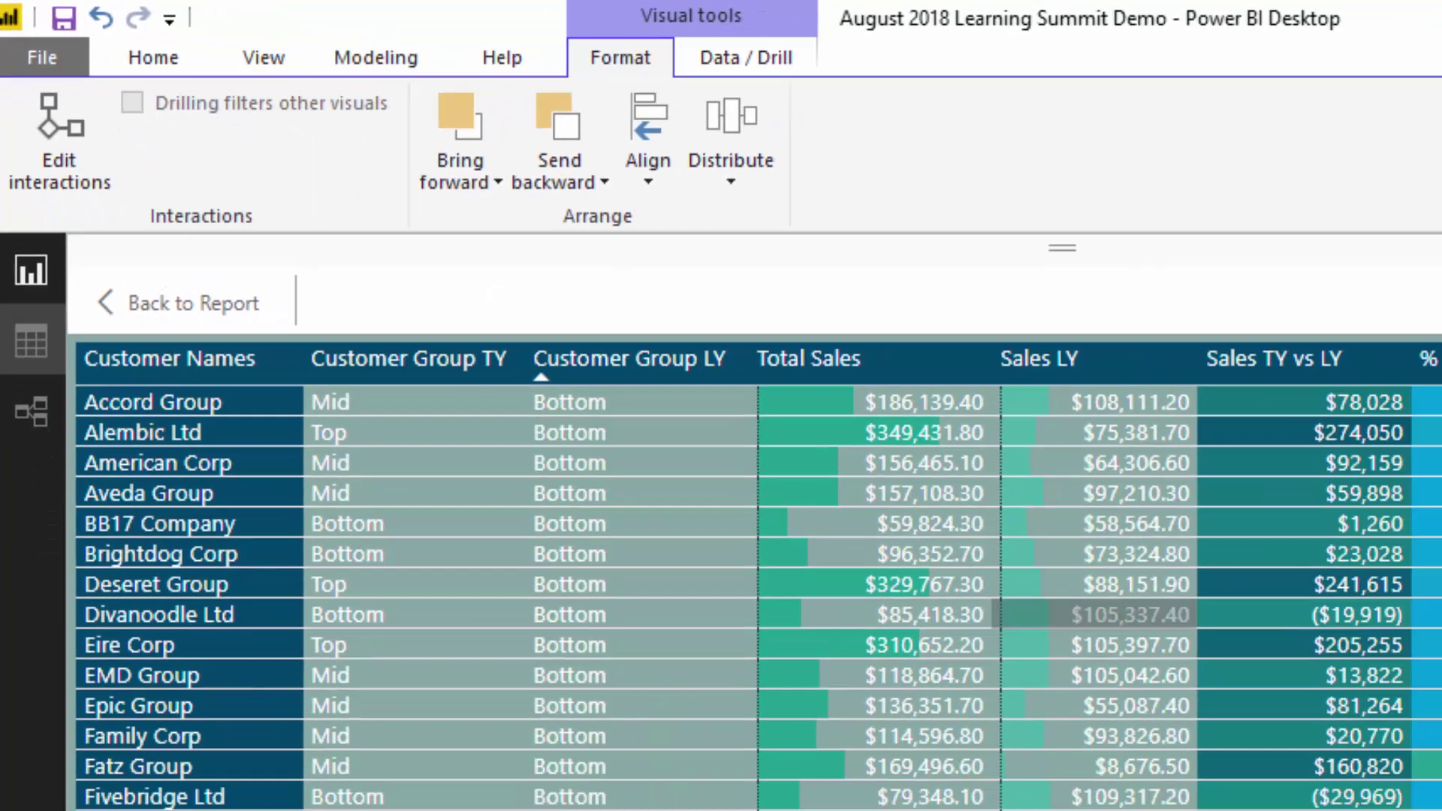
pyautogui.click(1291, 604)
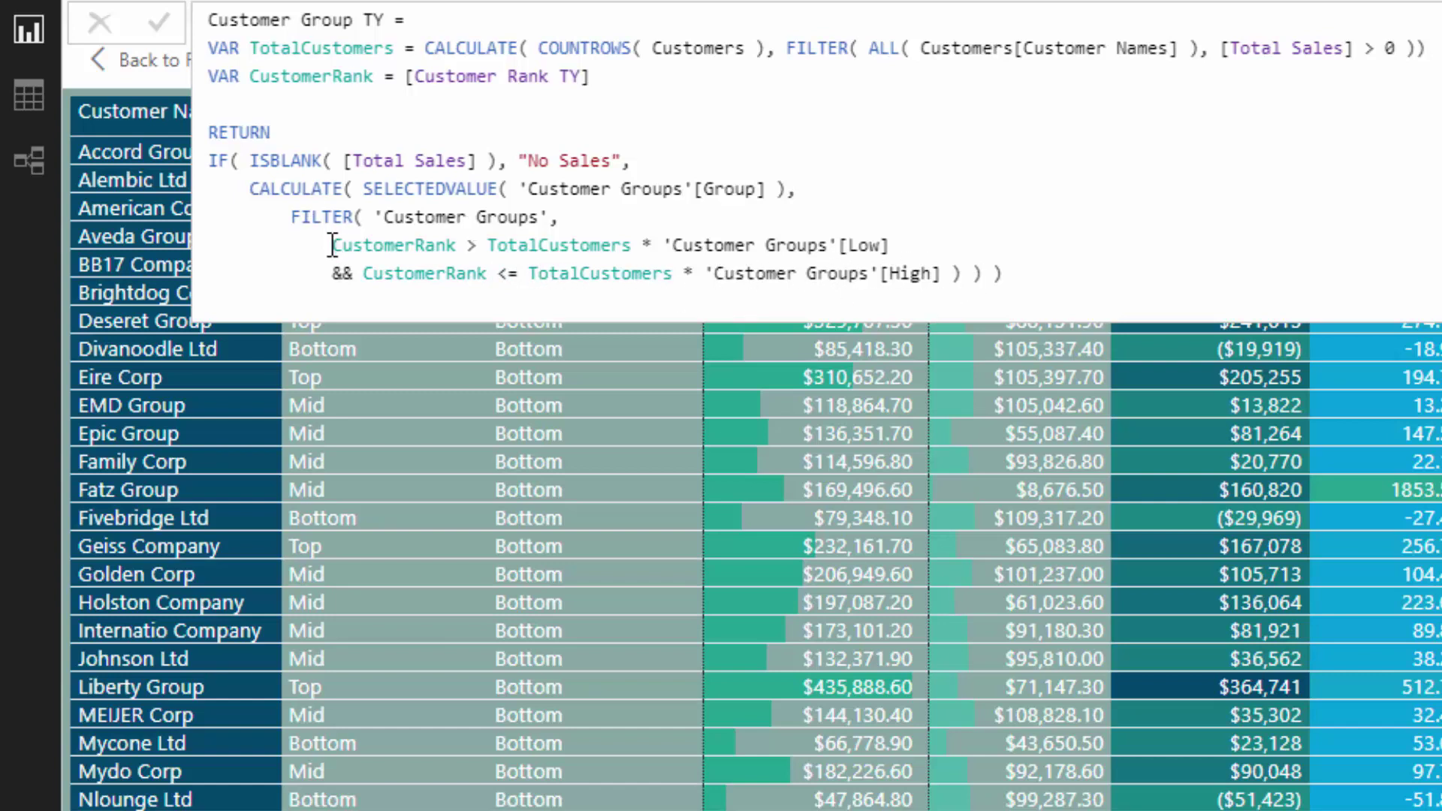
pyautogui.moveTo(333, 245); pyautogui.dragTo(1004, 273)
pyautogui.moveTo(798, 189); pyautogui.dragTo(365, 188)
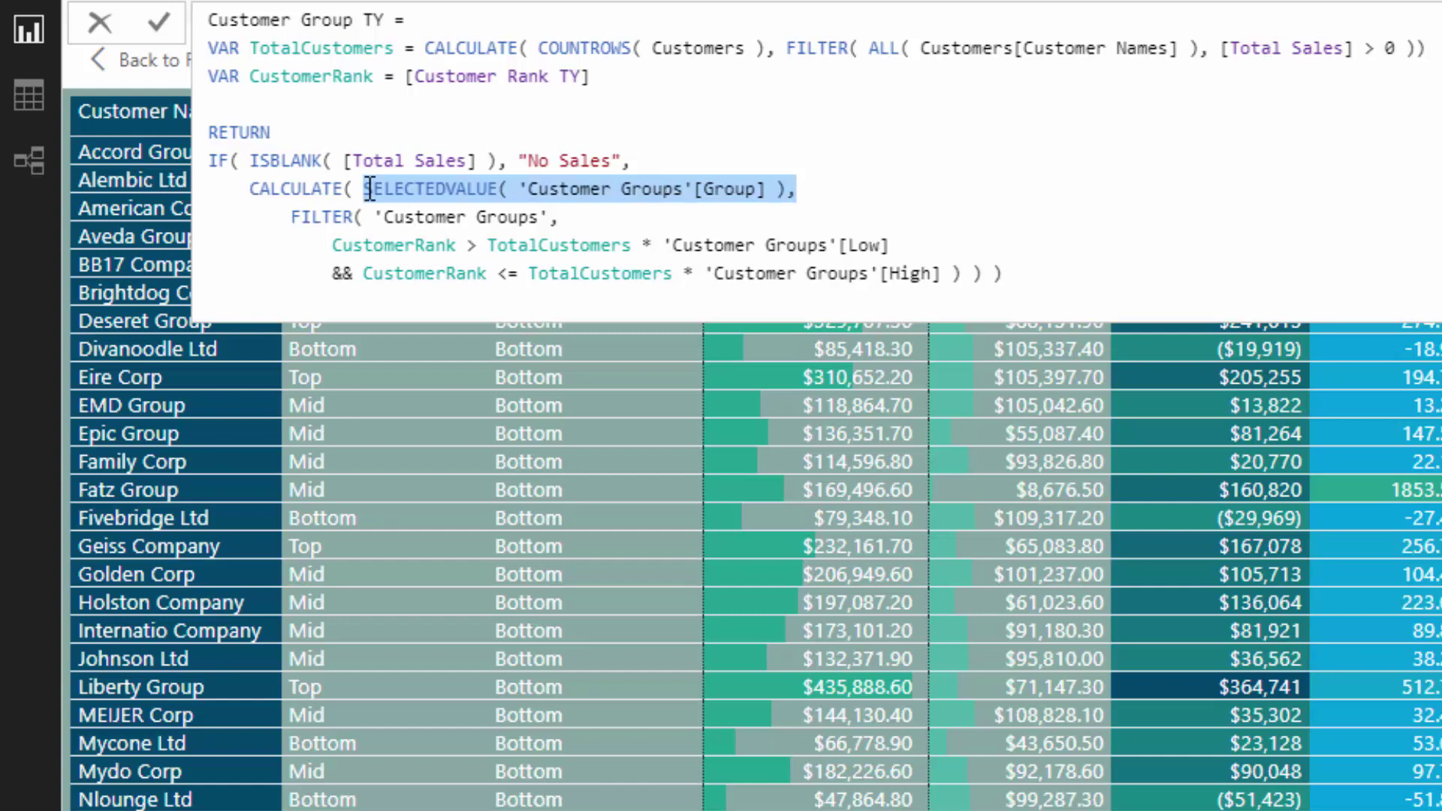
pyautogui.moveTo(375, 217); pyautogui.dragTo(487, 217)
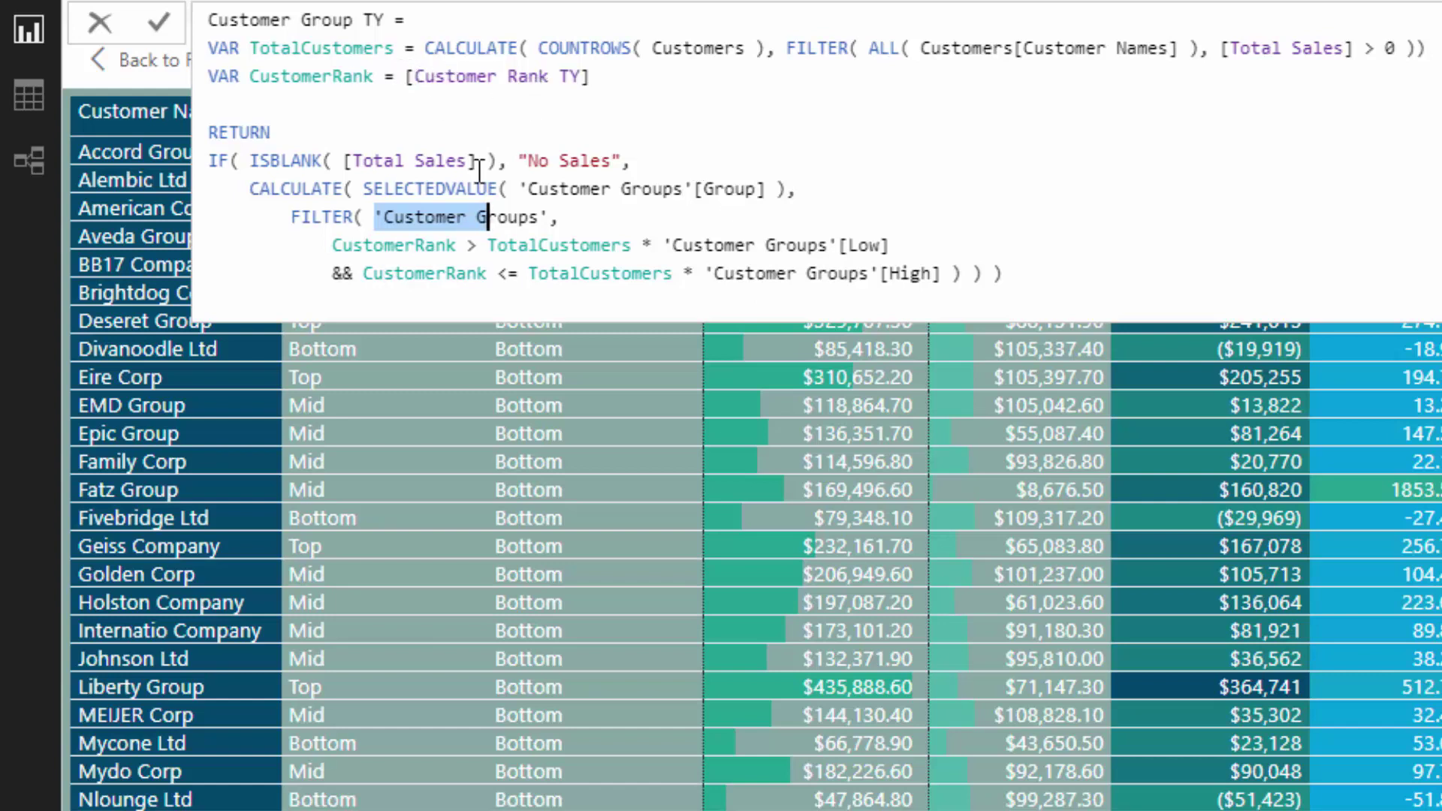
pyautogui.moveTo(458, 246); pyautogui.dragTo(337, 245)
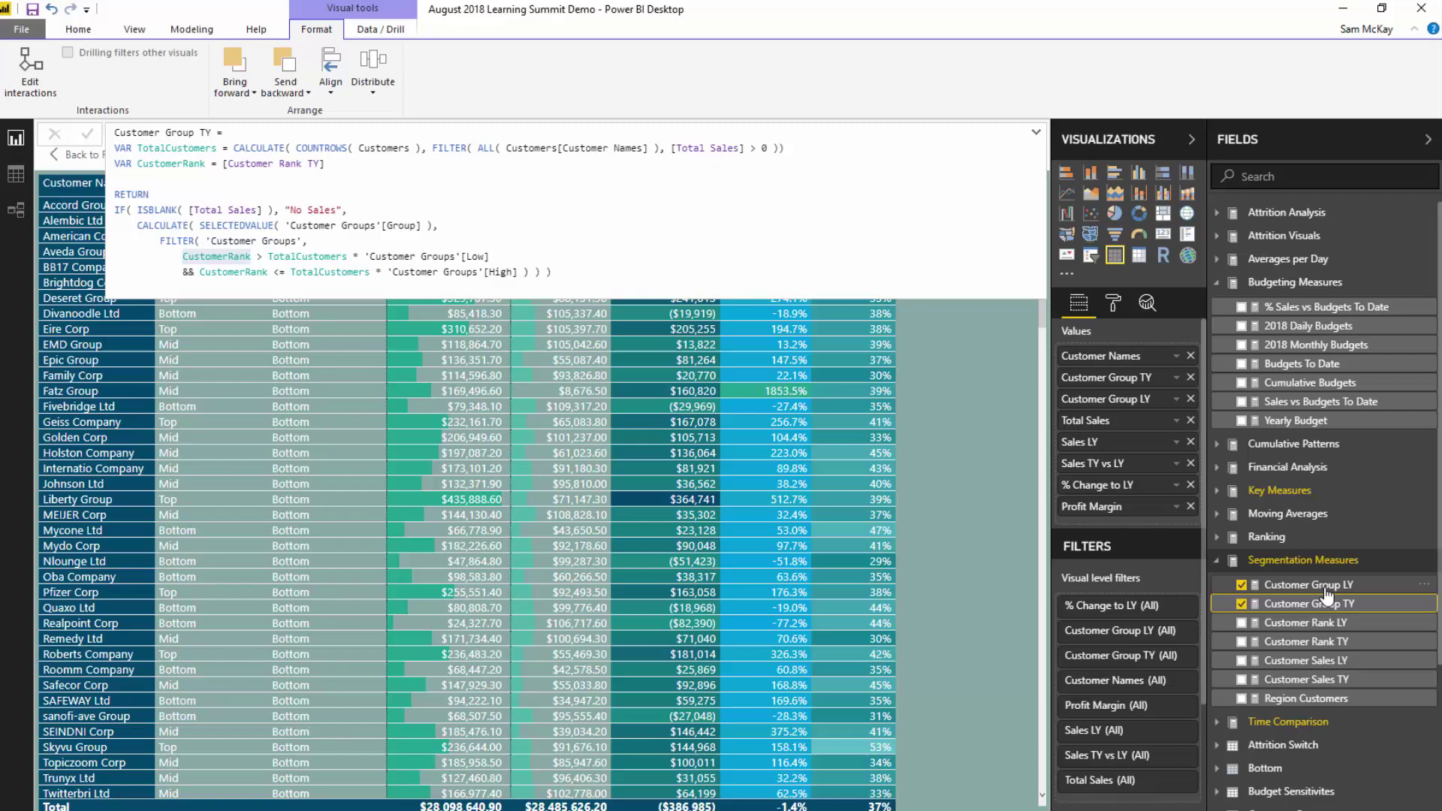
# Step: Show the Customer Group LY measure's DAX and highlight its [Customer Rank LY] reference
pyautogui.click(1322, 586)
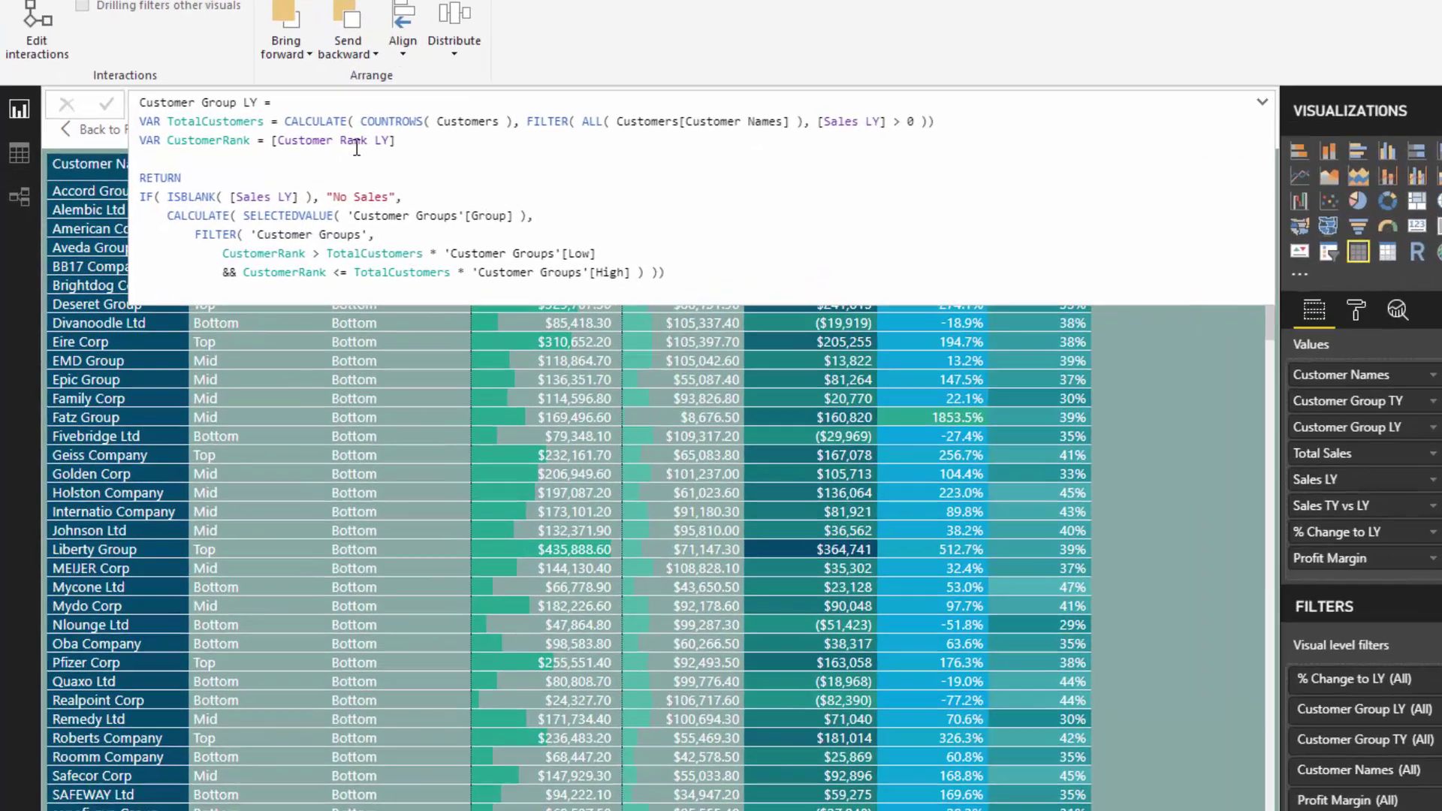
pyautogui.moveTo(395, 141); pyautogui.dragTo(271, 140)
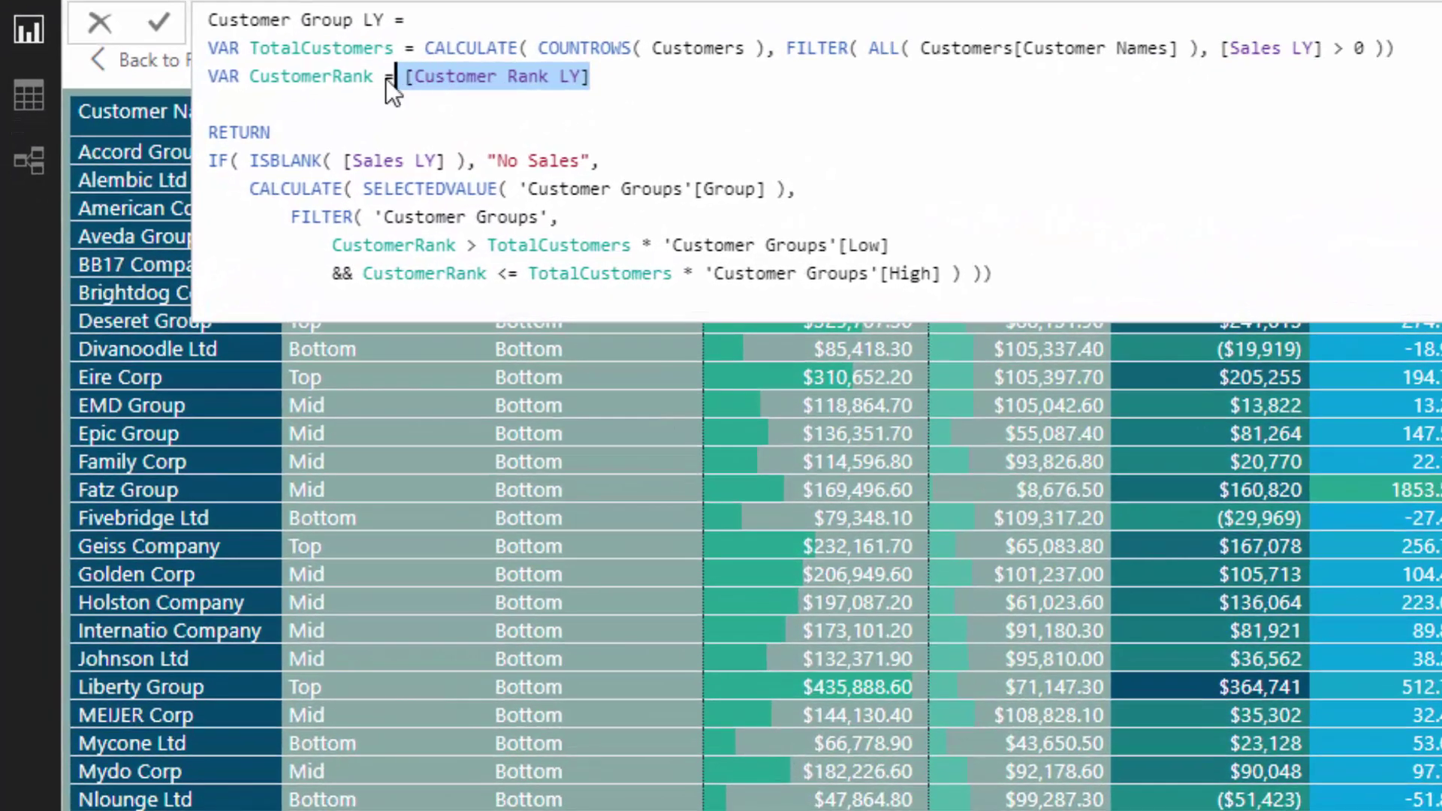
pyautogui.moveTo(392, 77); pyautogui.dragTo(601, 77)
pyautogui.click(593, 77)
pyautogui.moveTo(593, 78); pyautogui.dragTo(399, 78)
# Step: Highlight the SELECTEDVALUE group lookup, then the [Customer Rank LY] reference again
pyautogui.moveTo(363, 189); pyautogui.dragTo(786, 188)
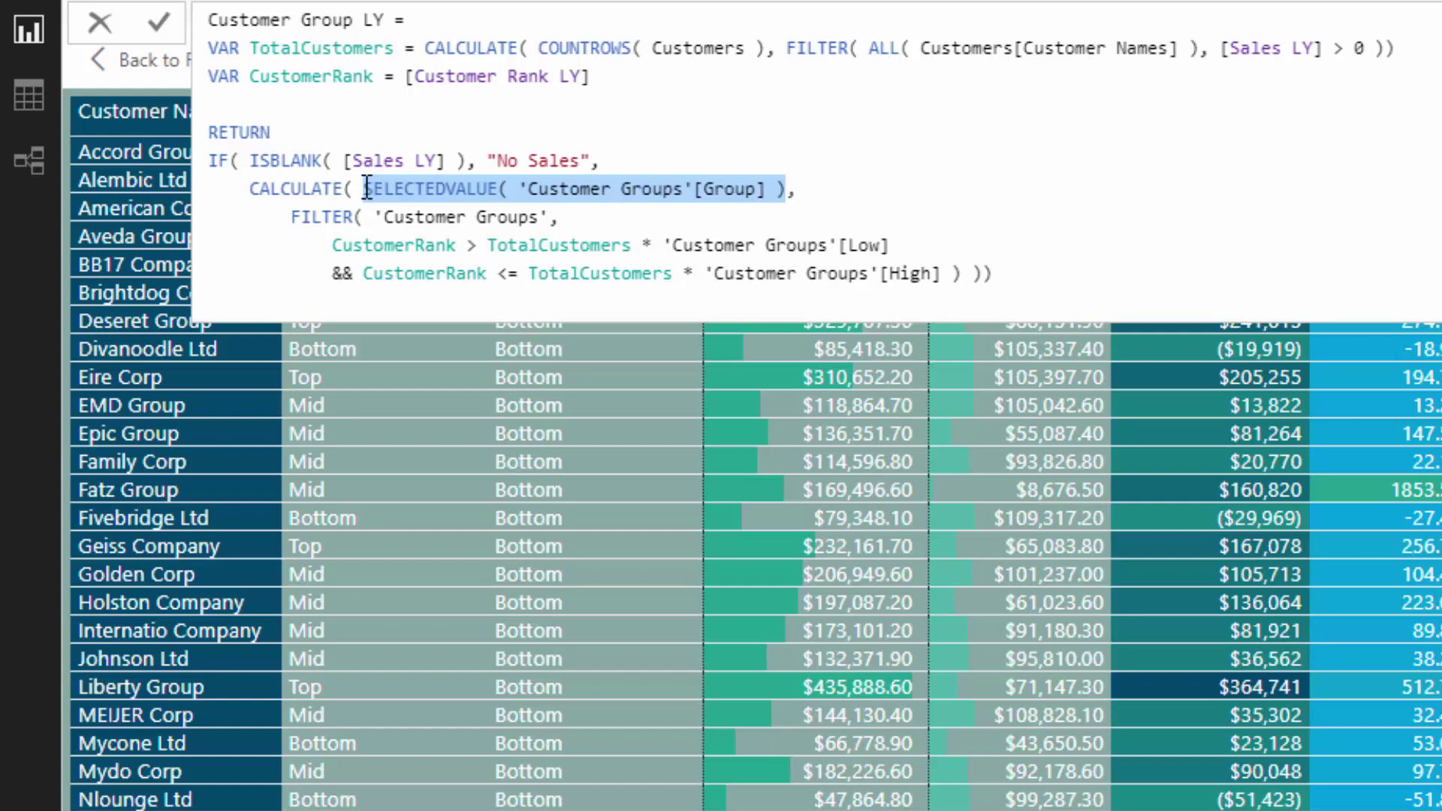
pyautogui.moveTo(365, 189); pyautogui.dragTo(789, 192)
pyautogui.moveTo(409, 75); pyautogui.dragTo(644, 72)
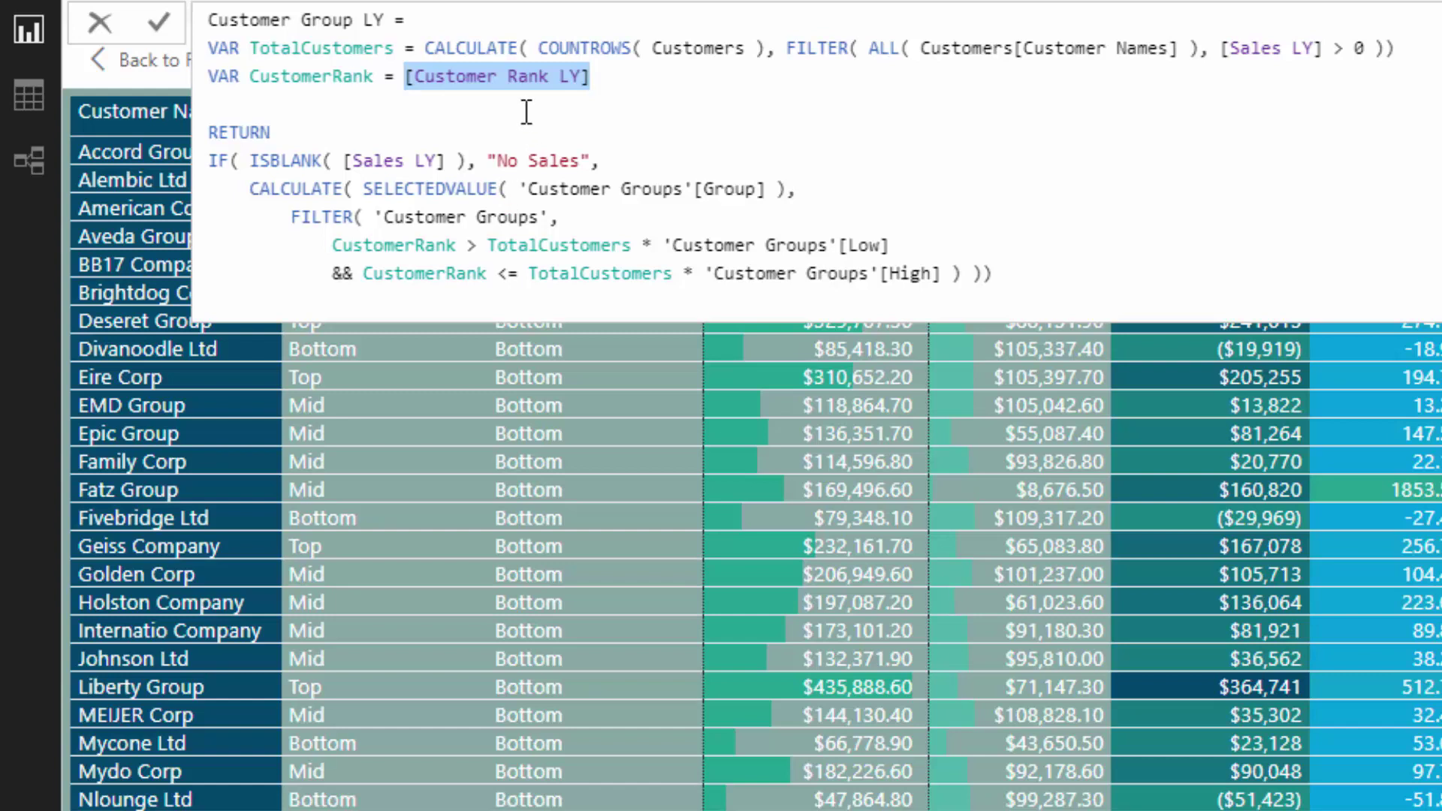
pyautogui.moveTo(446, 160); pyautogui.dragTo(345, 161)
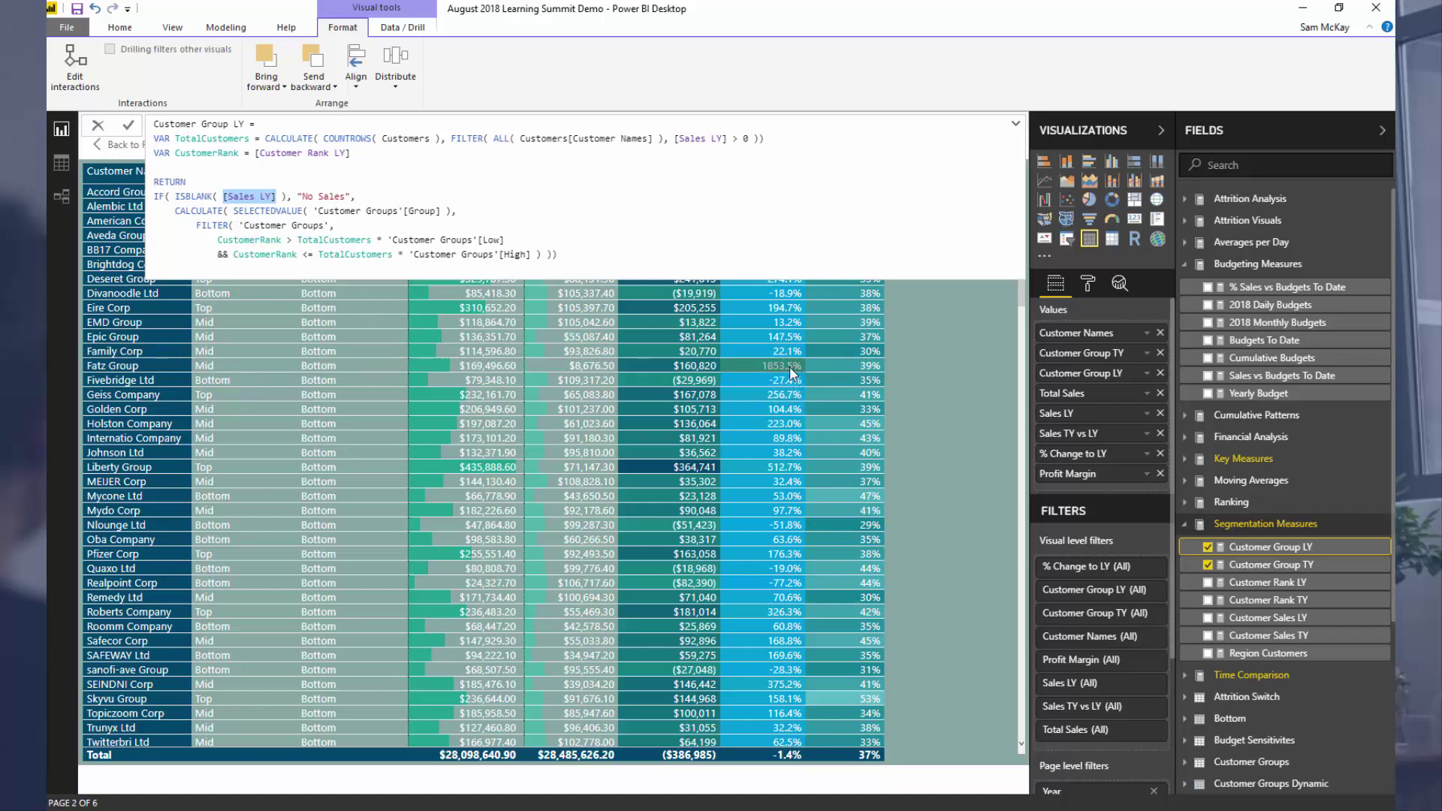
pyautogui.moveTo(224, 169); pyautogui.dragTo(471, 264)
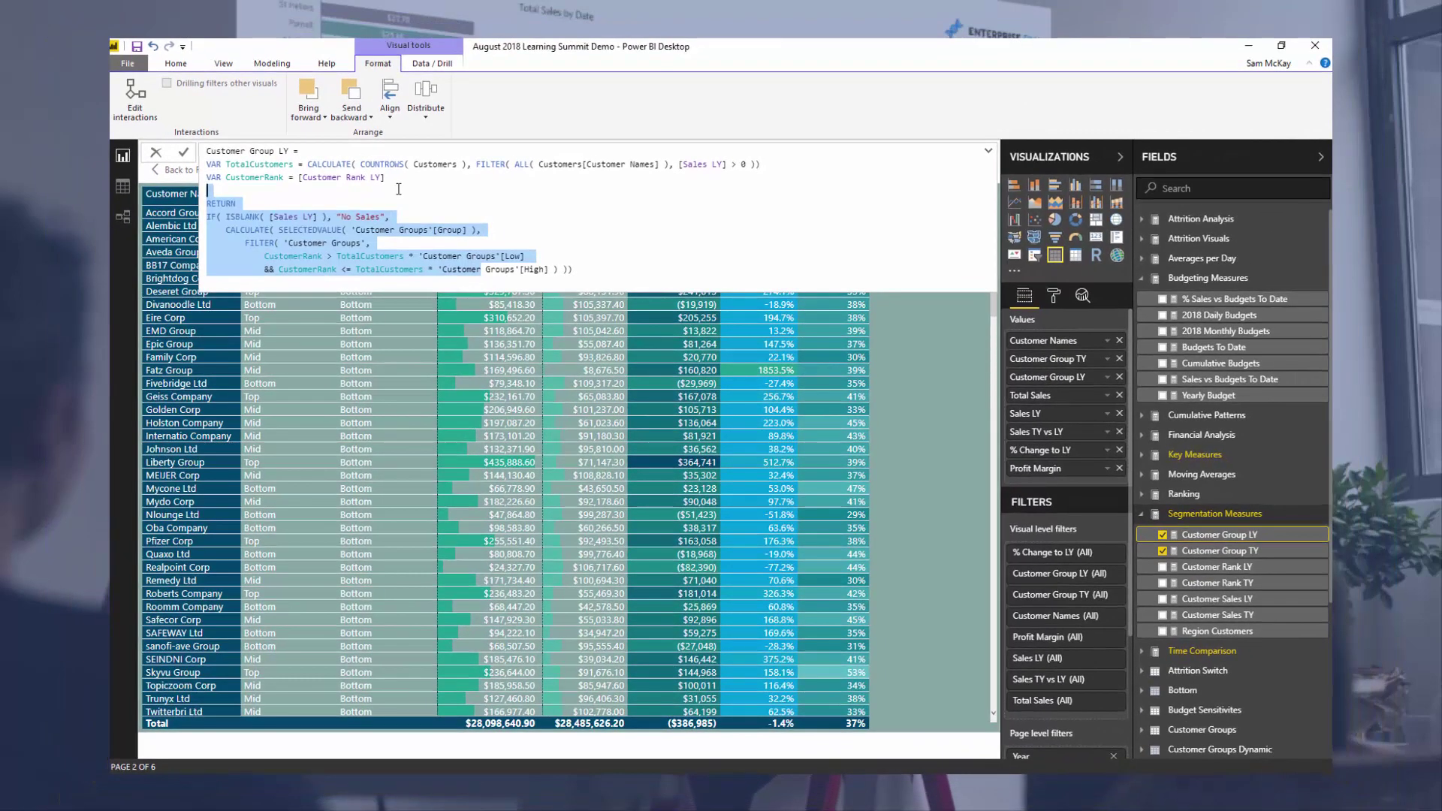